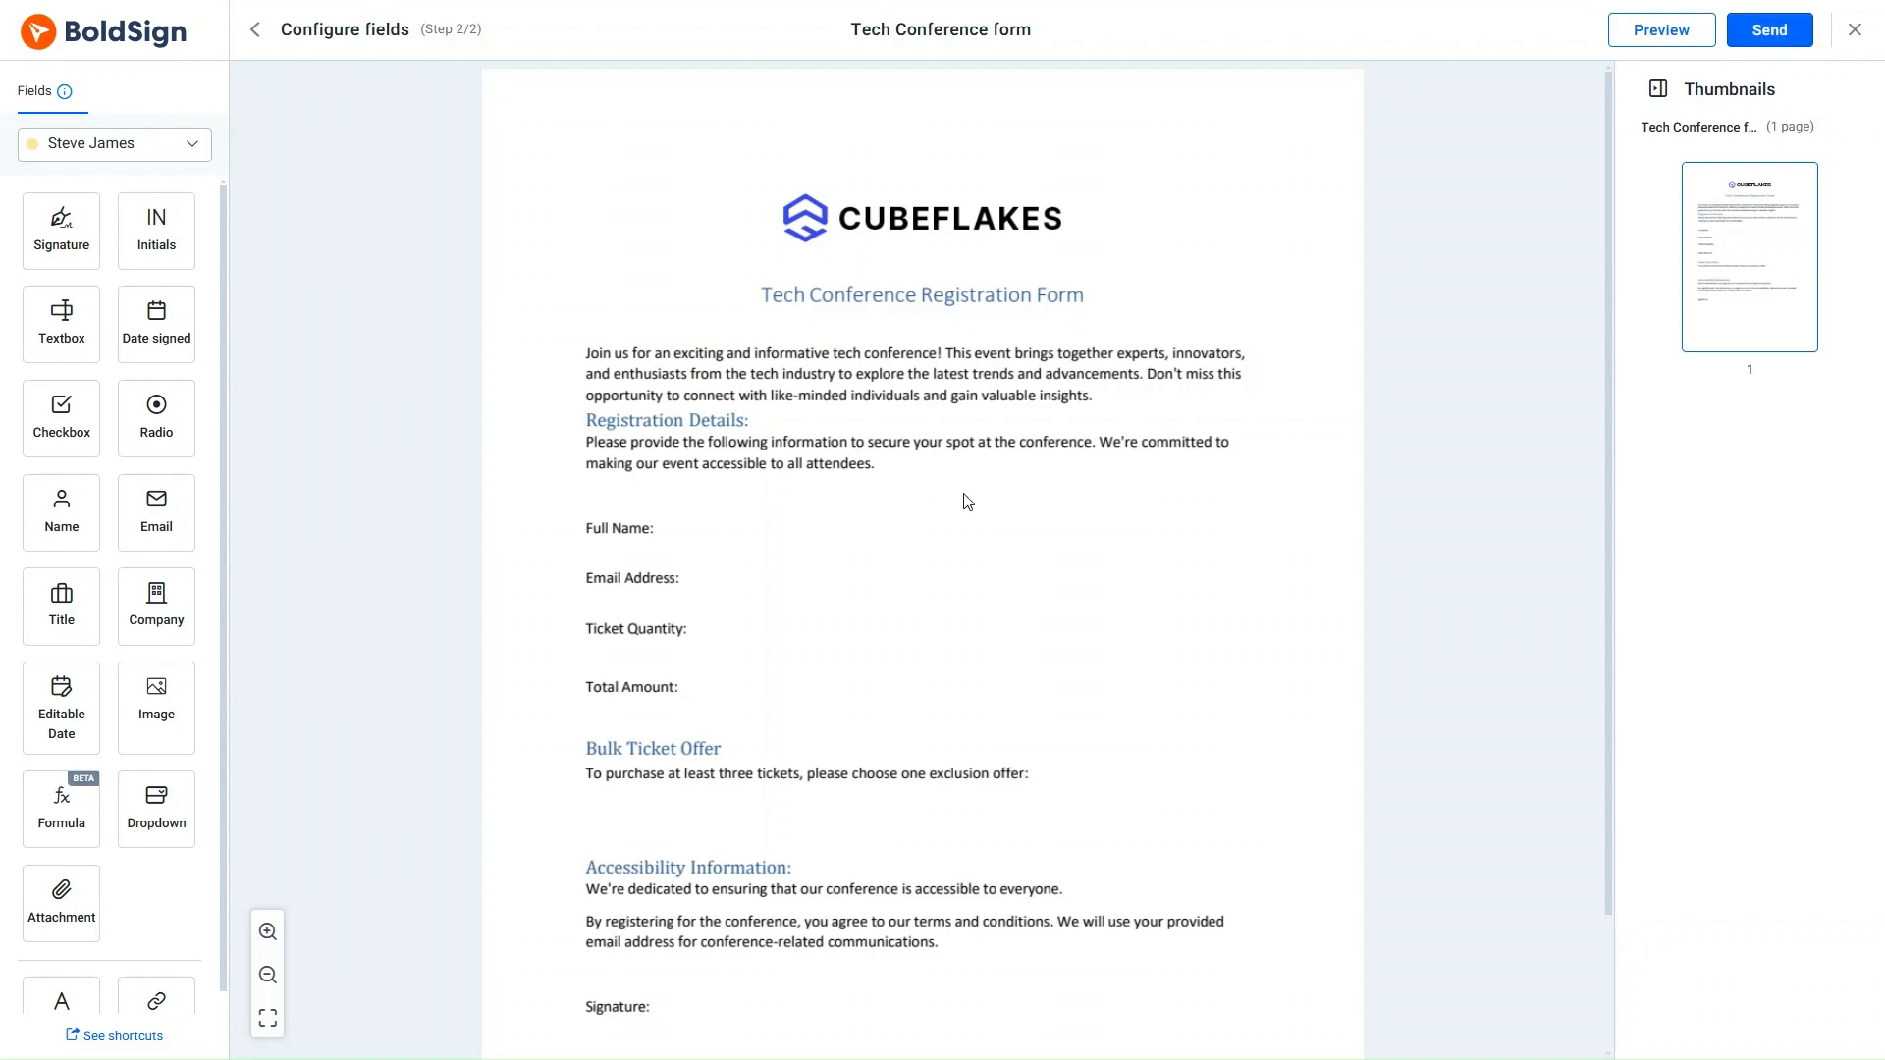
Place a Name field beside Full Name with ID Name, and an Email field beside Email Address with ID Email
left_click_drag(61, 511, 702, 530)
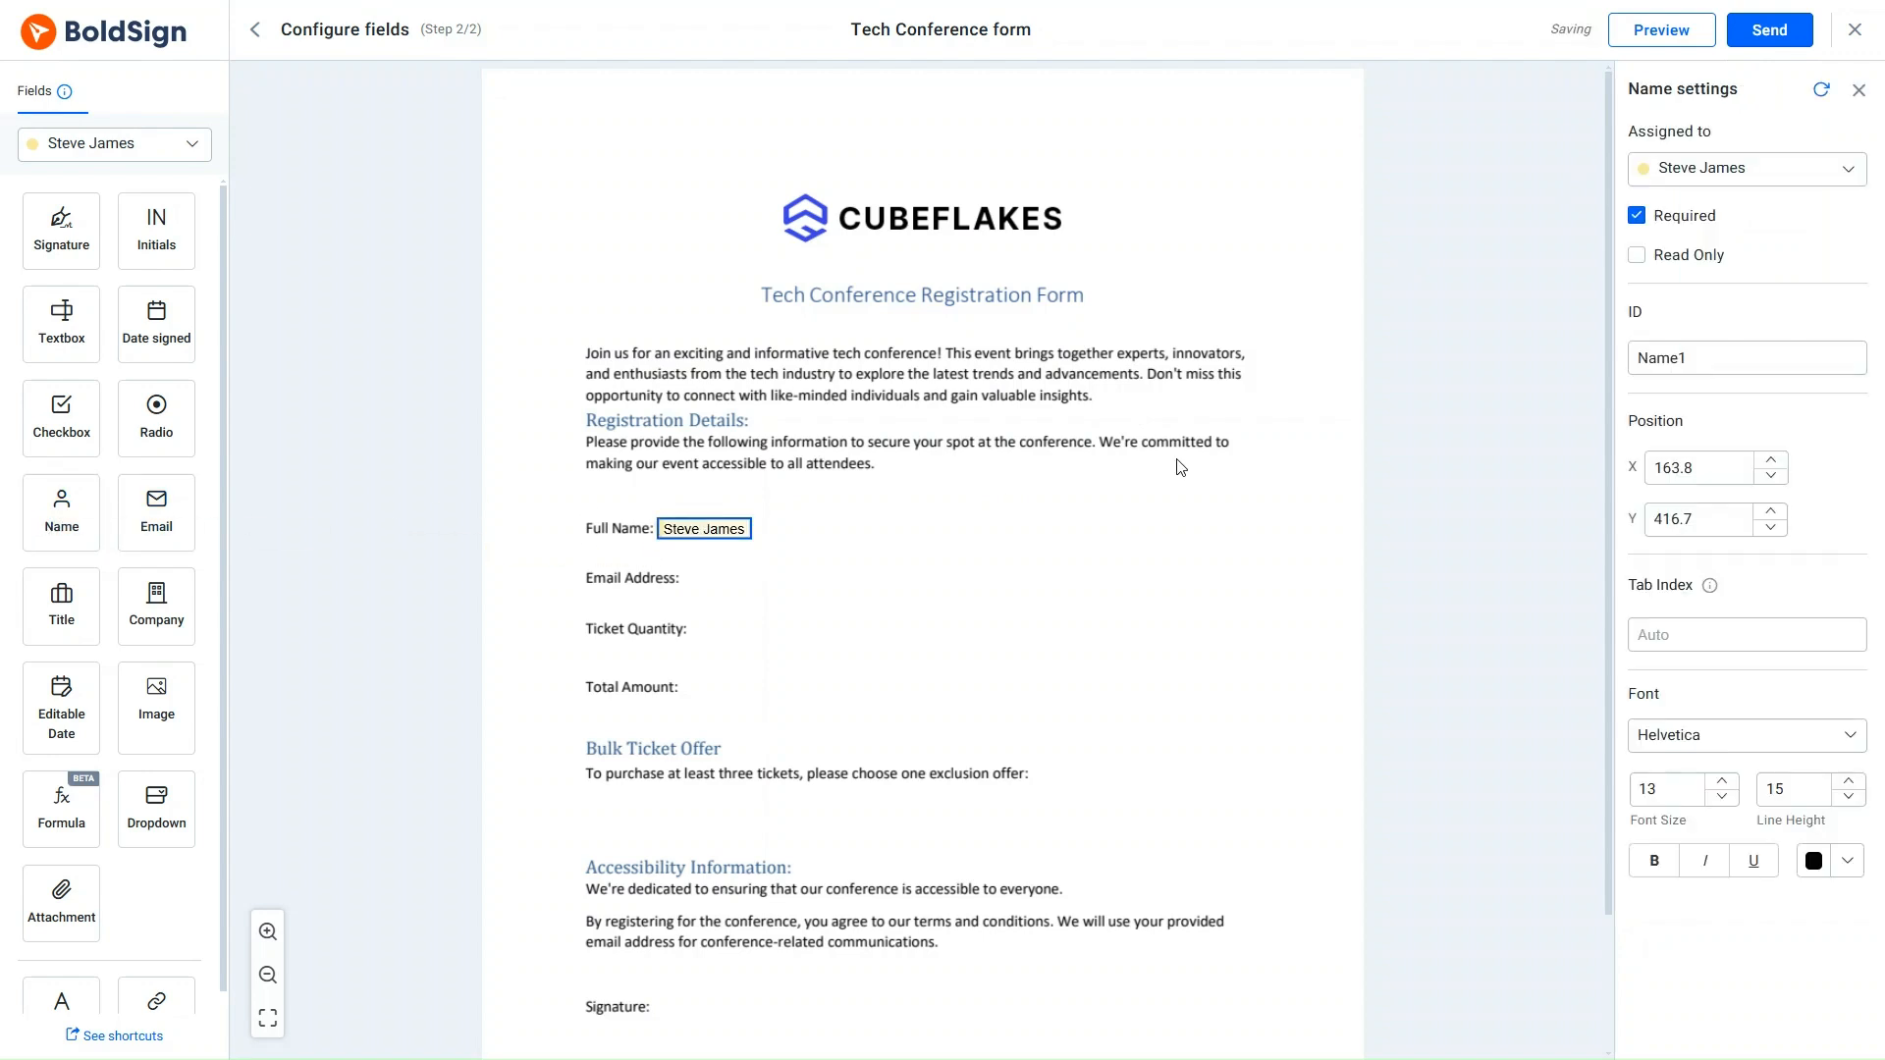
left_click(1687, 364)
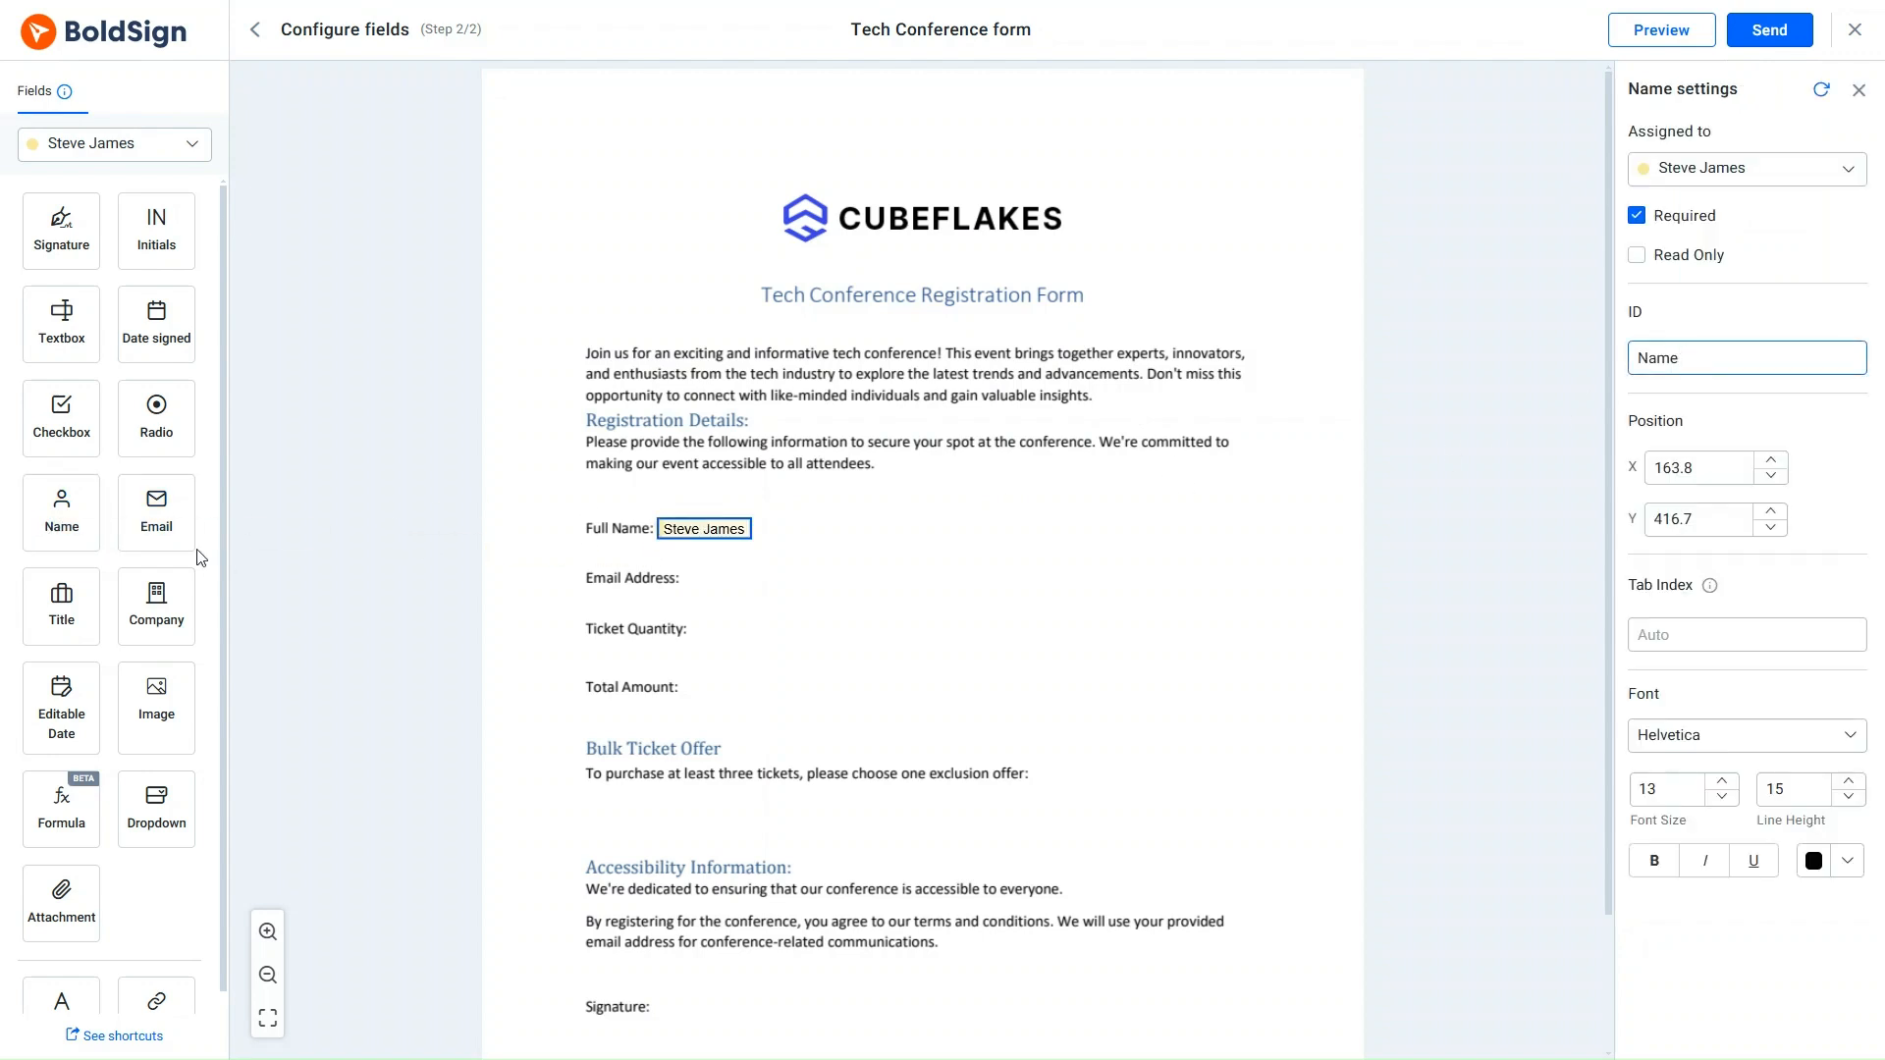
left_click_drag(157, 515, 789, 578)
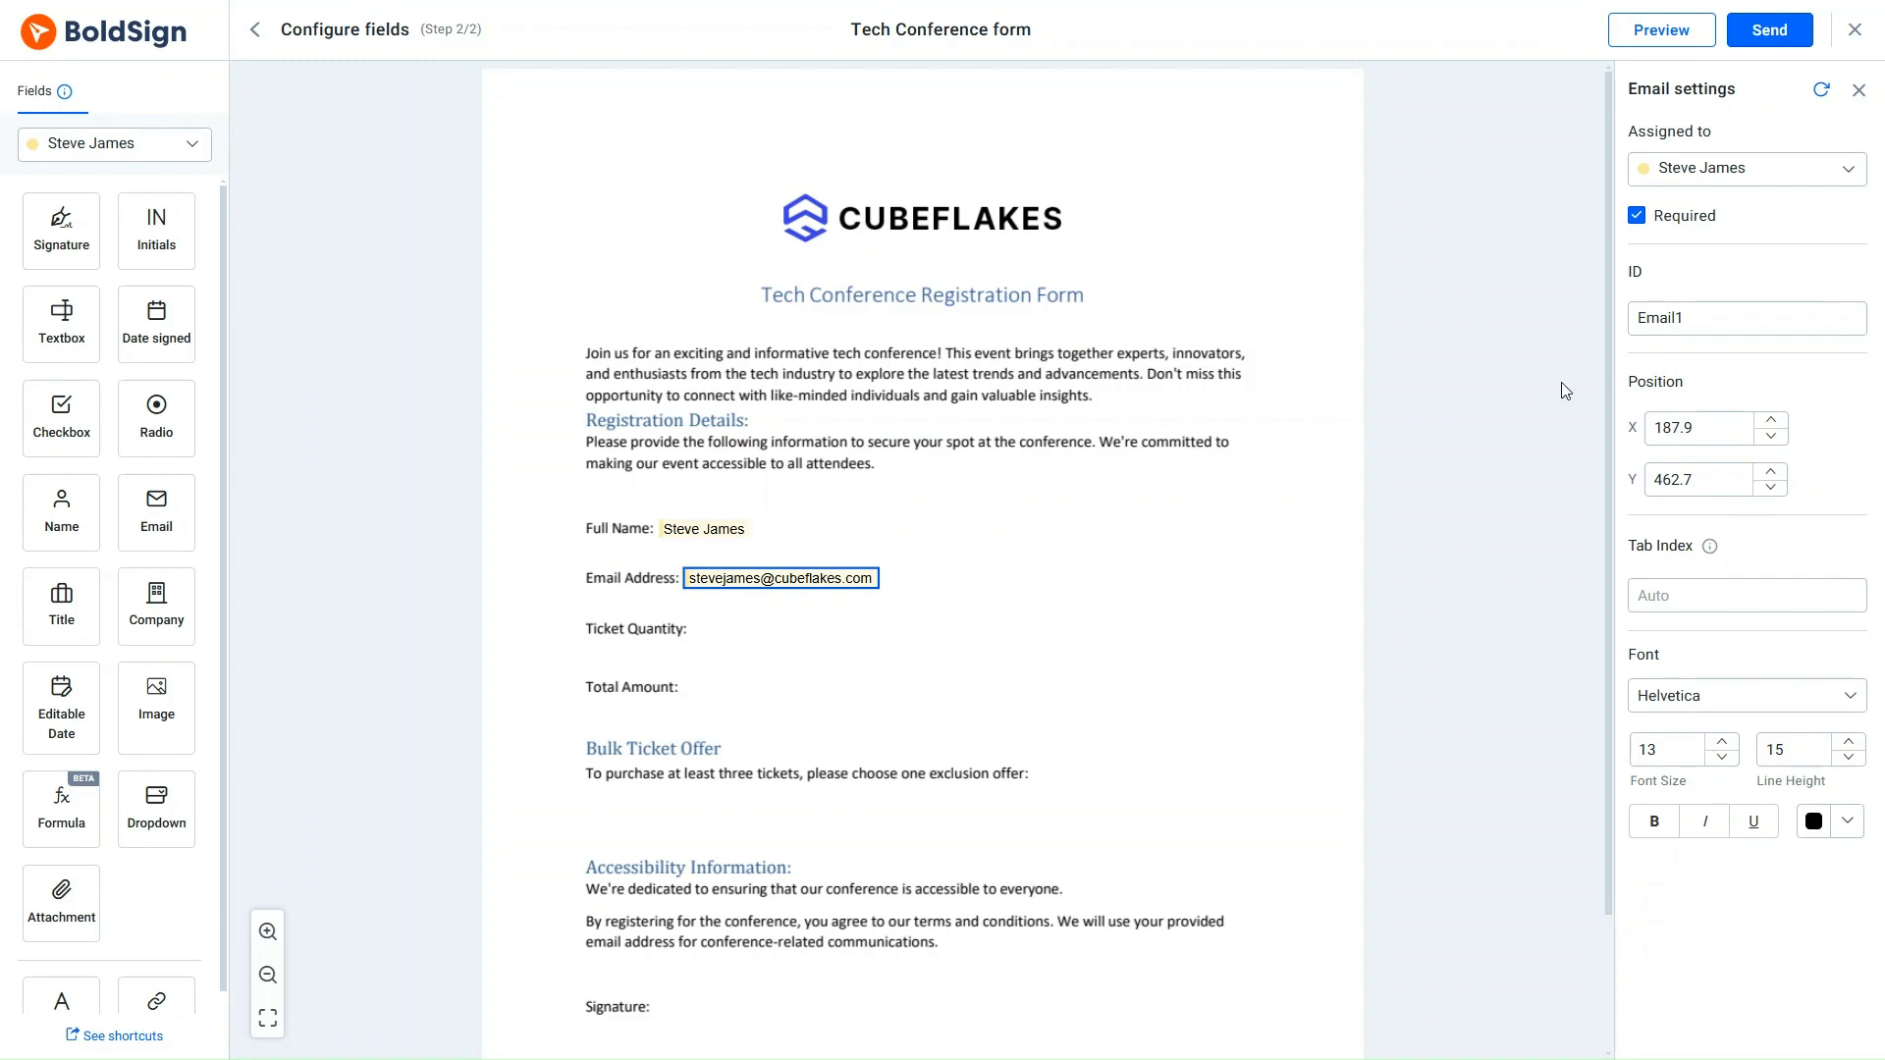
left_click(1686, 318)
key("BackSpace")
left_click(1029, 570)
Add a Textbox field beside Ticket Quantity with ID TicketQuantity and validation set to Only Numbers
left_click_drag(62, 324, 735, 627)
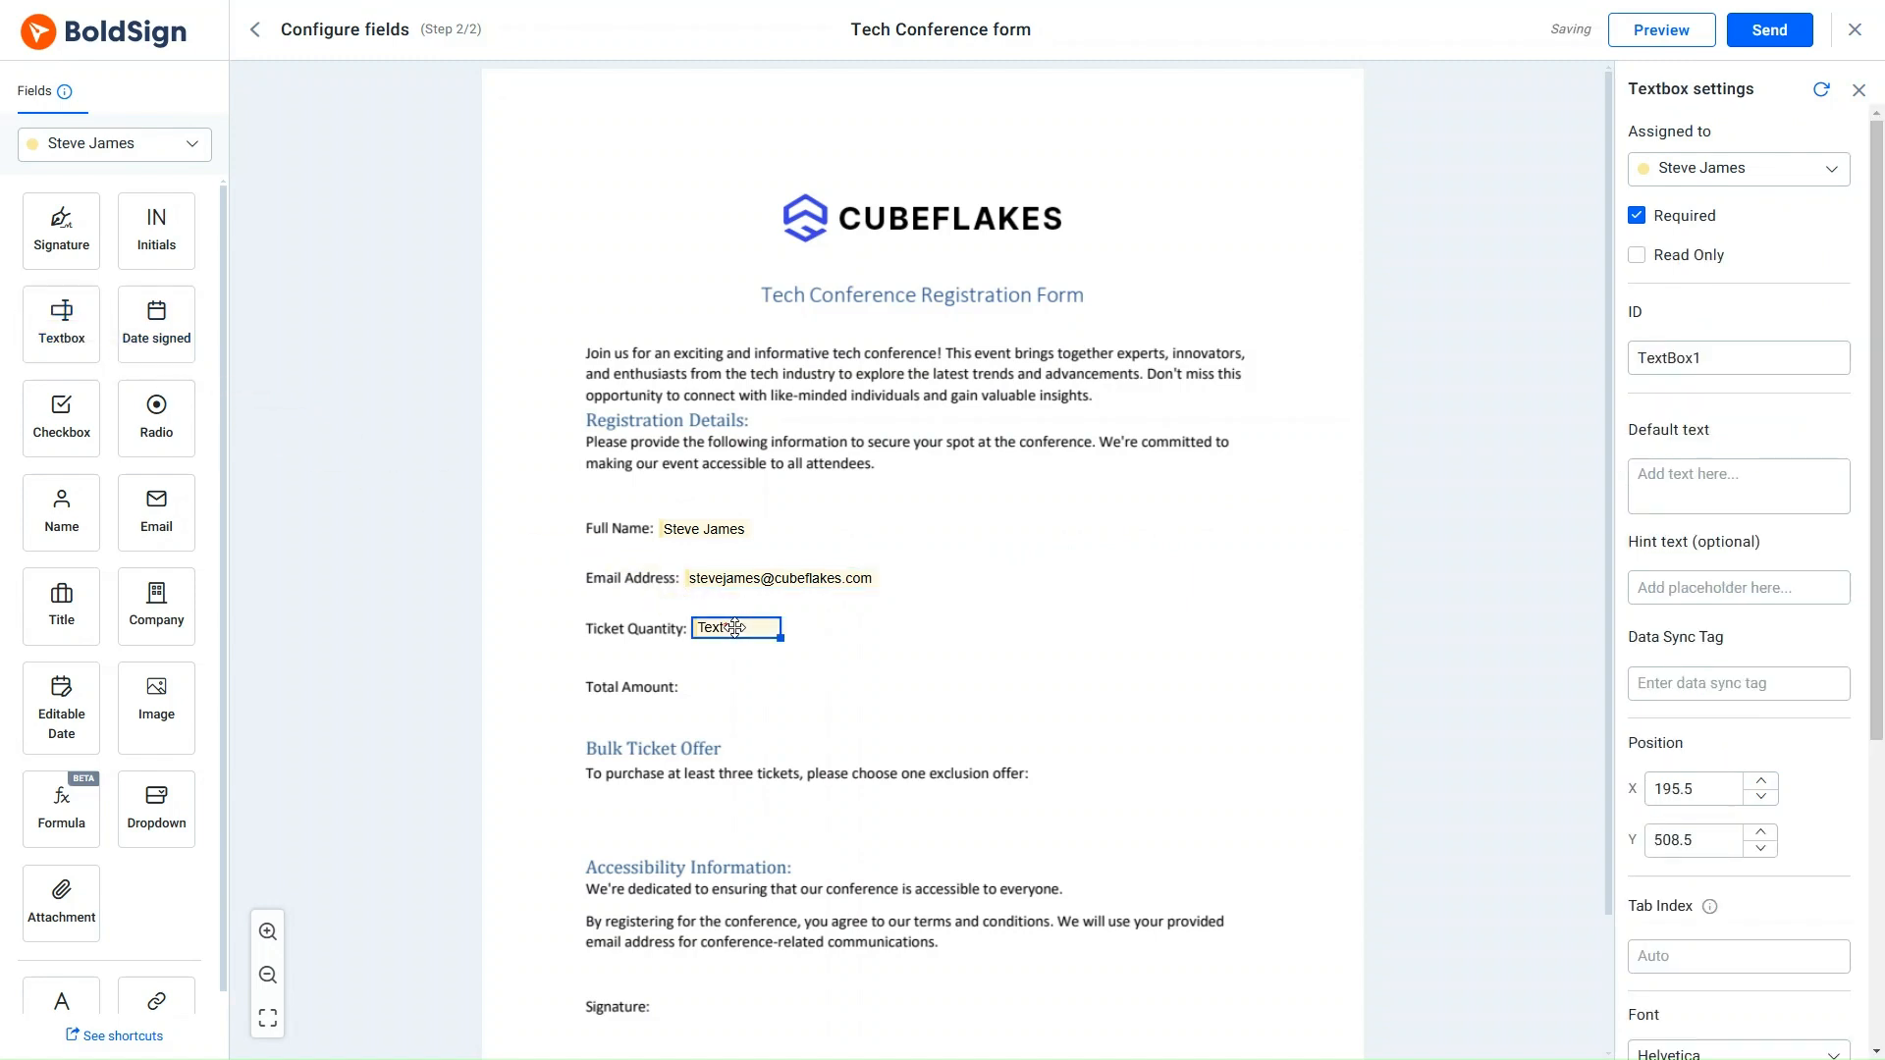
left_click_drag(1706, 361, 1641, 359)
key("BackSpace")
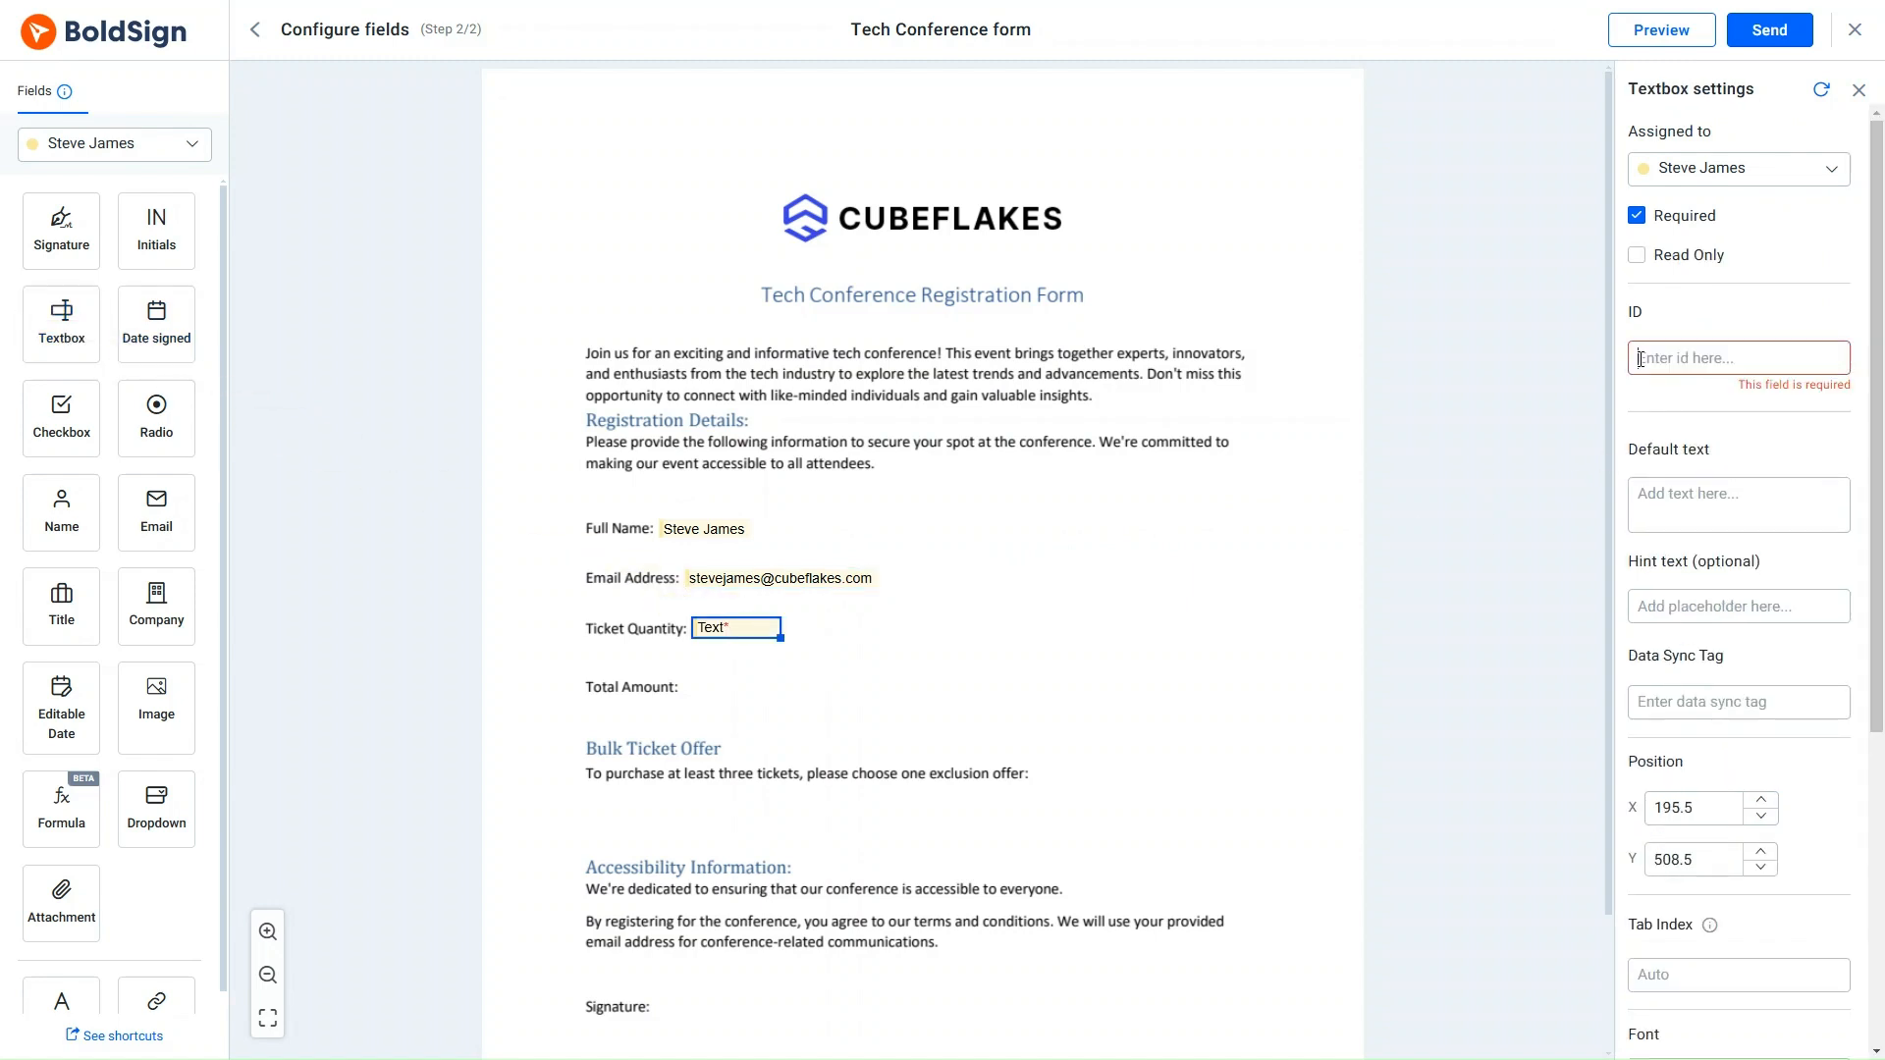
type("TicketQuantity")
scroll(1639, 364, "down", 5)
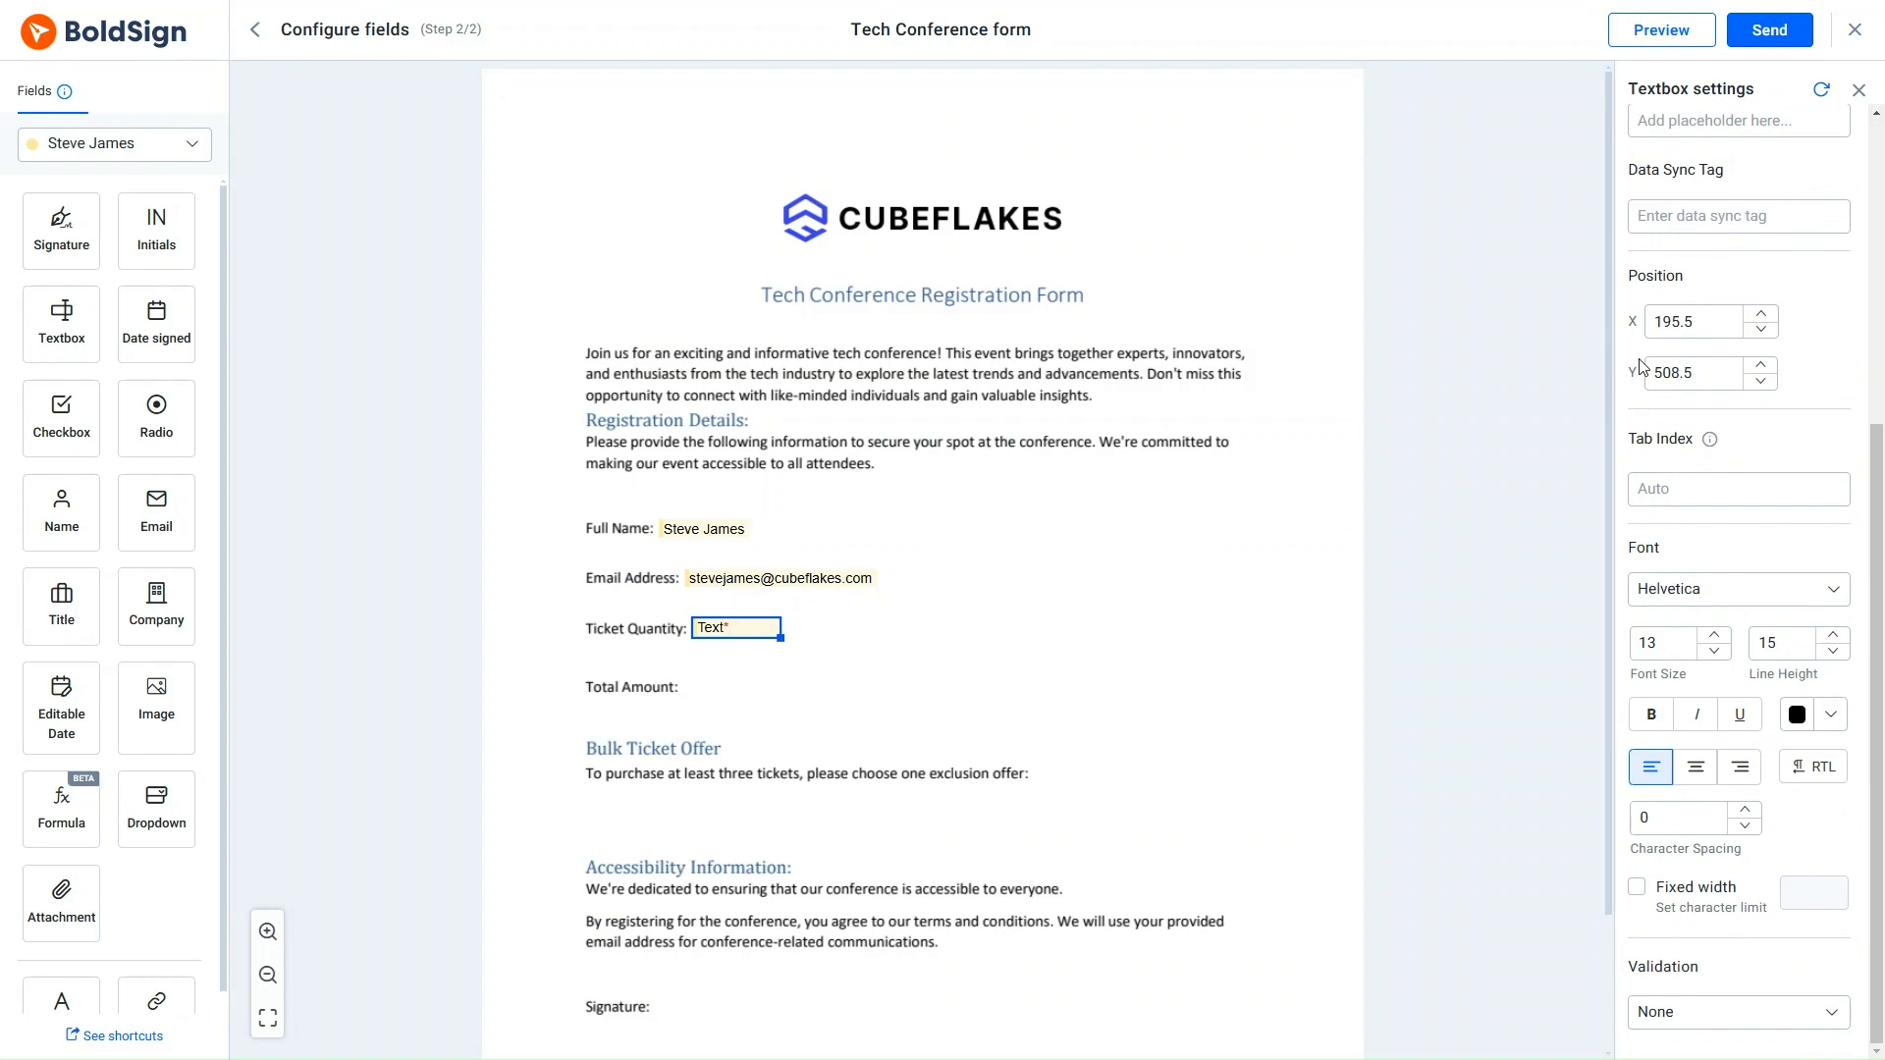
left_click(1782, 1012)
left_click(1754, 845)
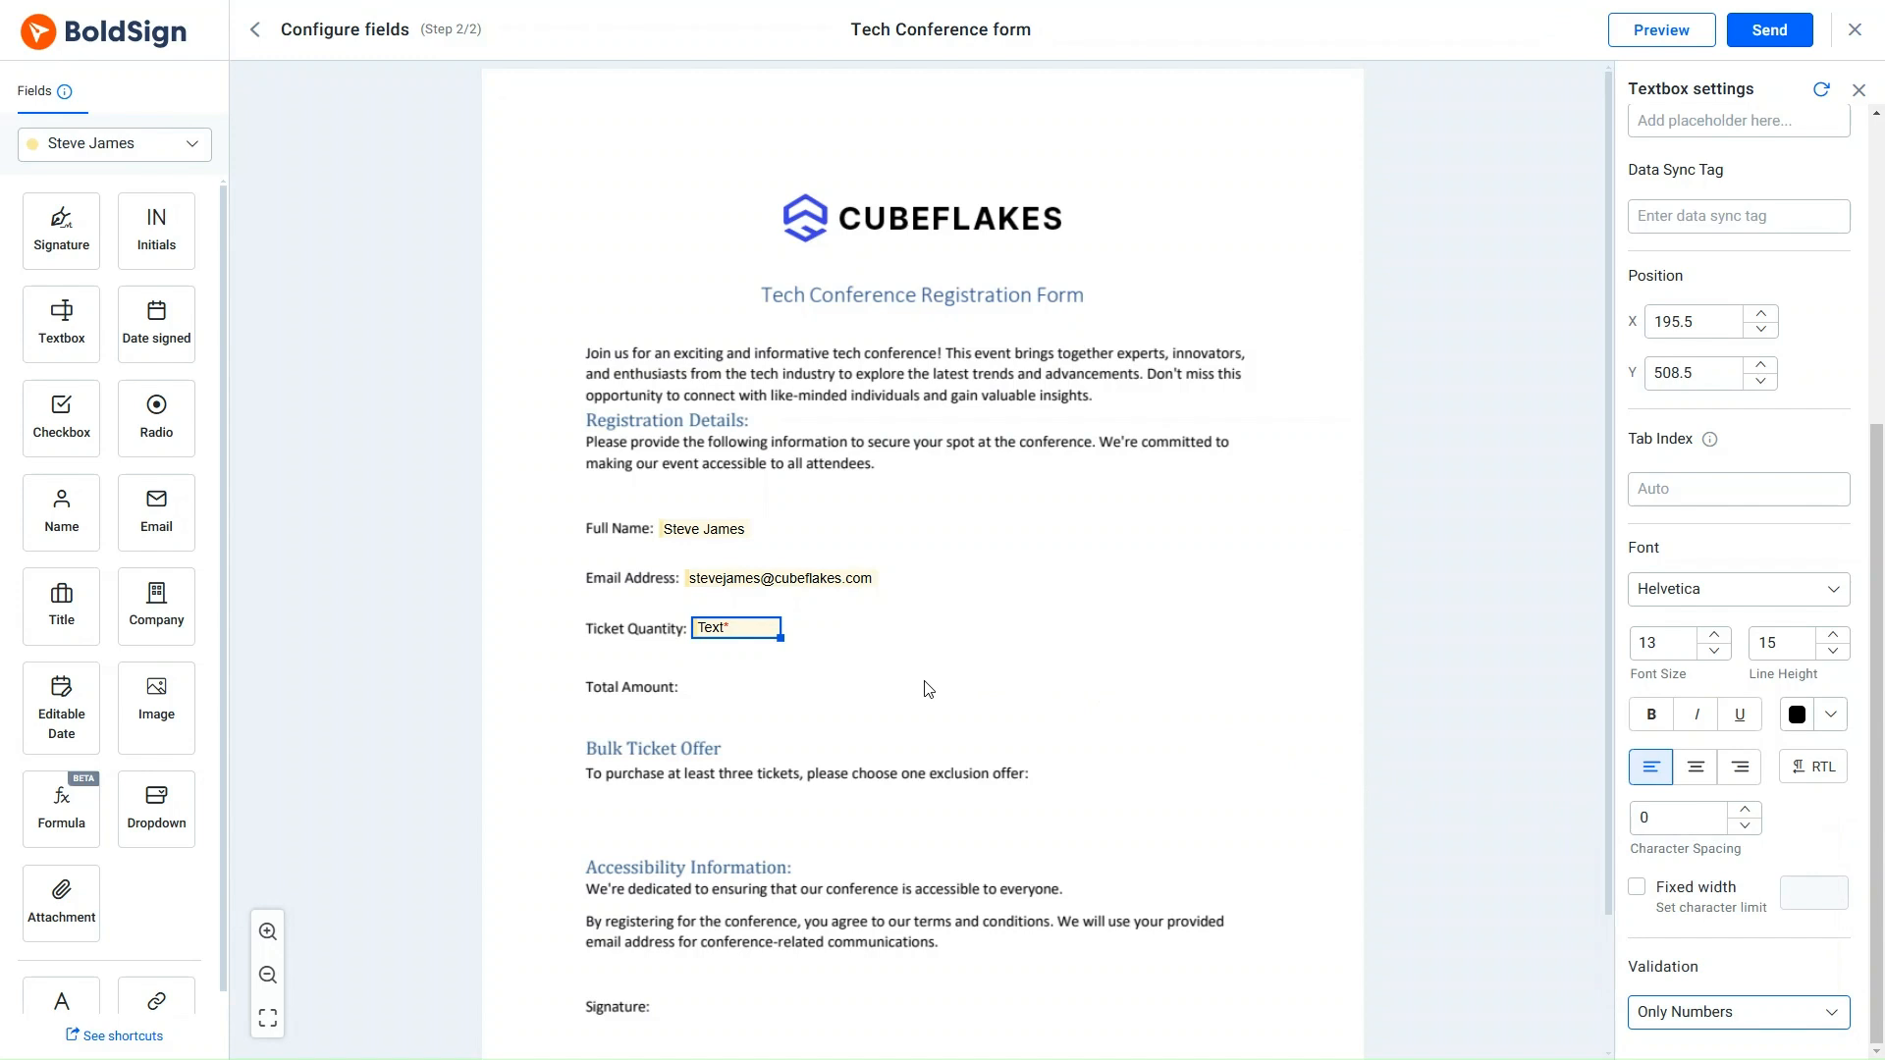
Place a Formula field beside Total Amount and set its ID to TotalAmount
left_click_drag(73, 811, 711, 688)
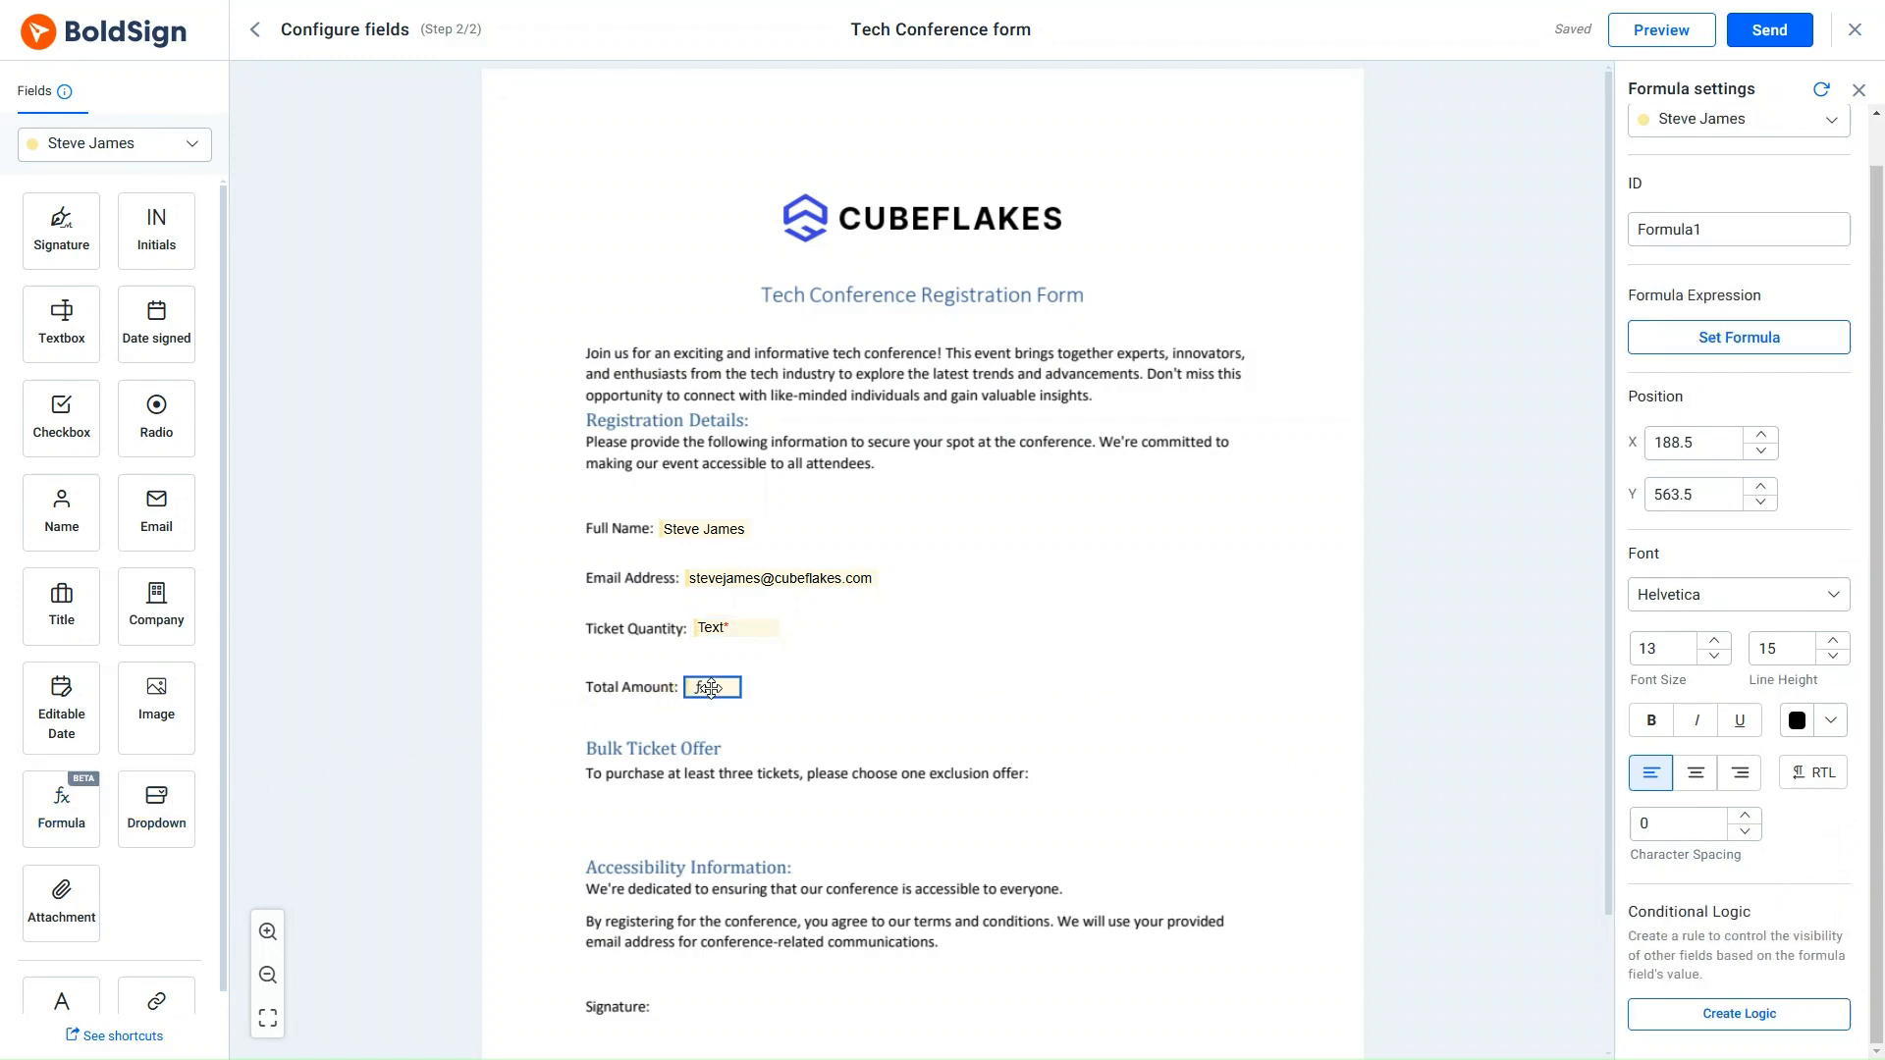
double_click(1725, 229)
type("TotalAmount")
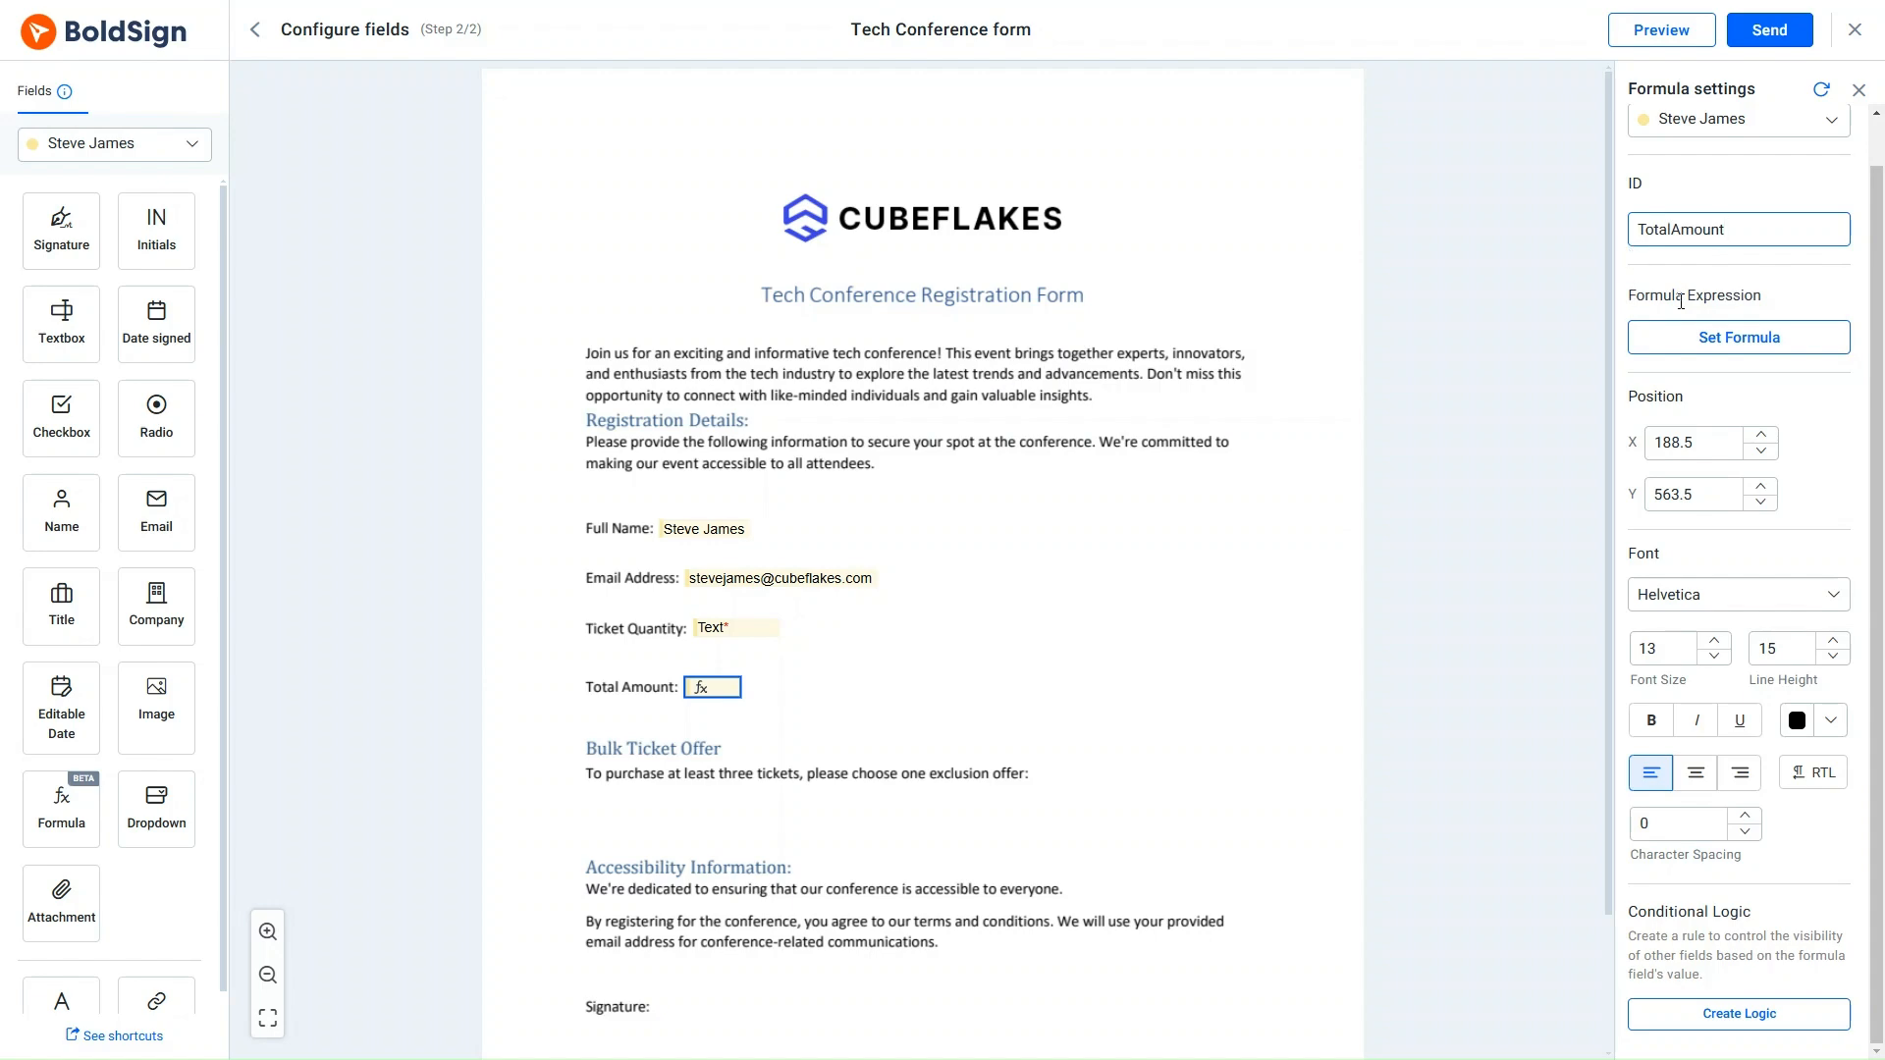
Set the TotalAmount field's formula expression to [TicketQuantity] * 300 and save it
left_click(1724, 343)
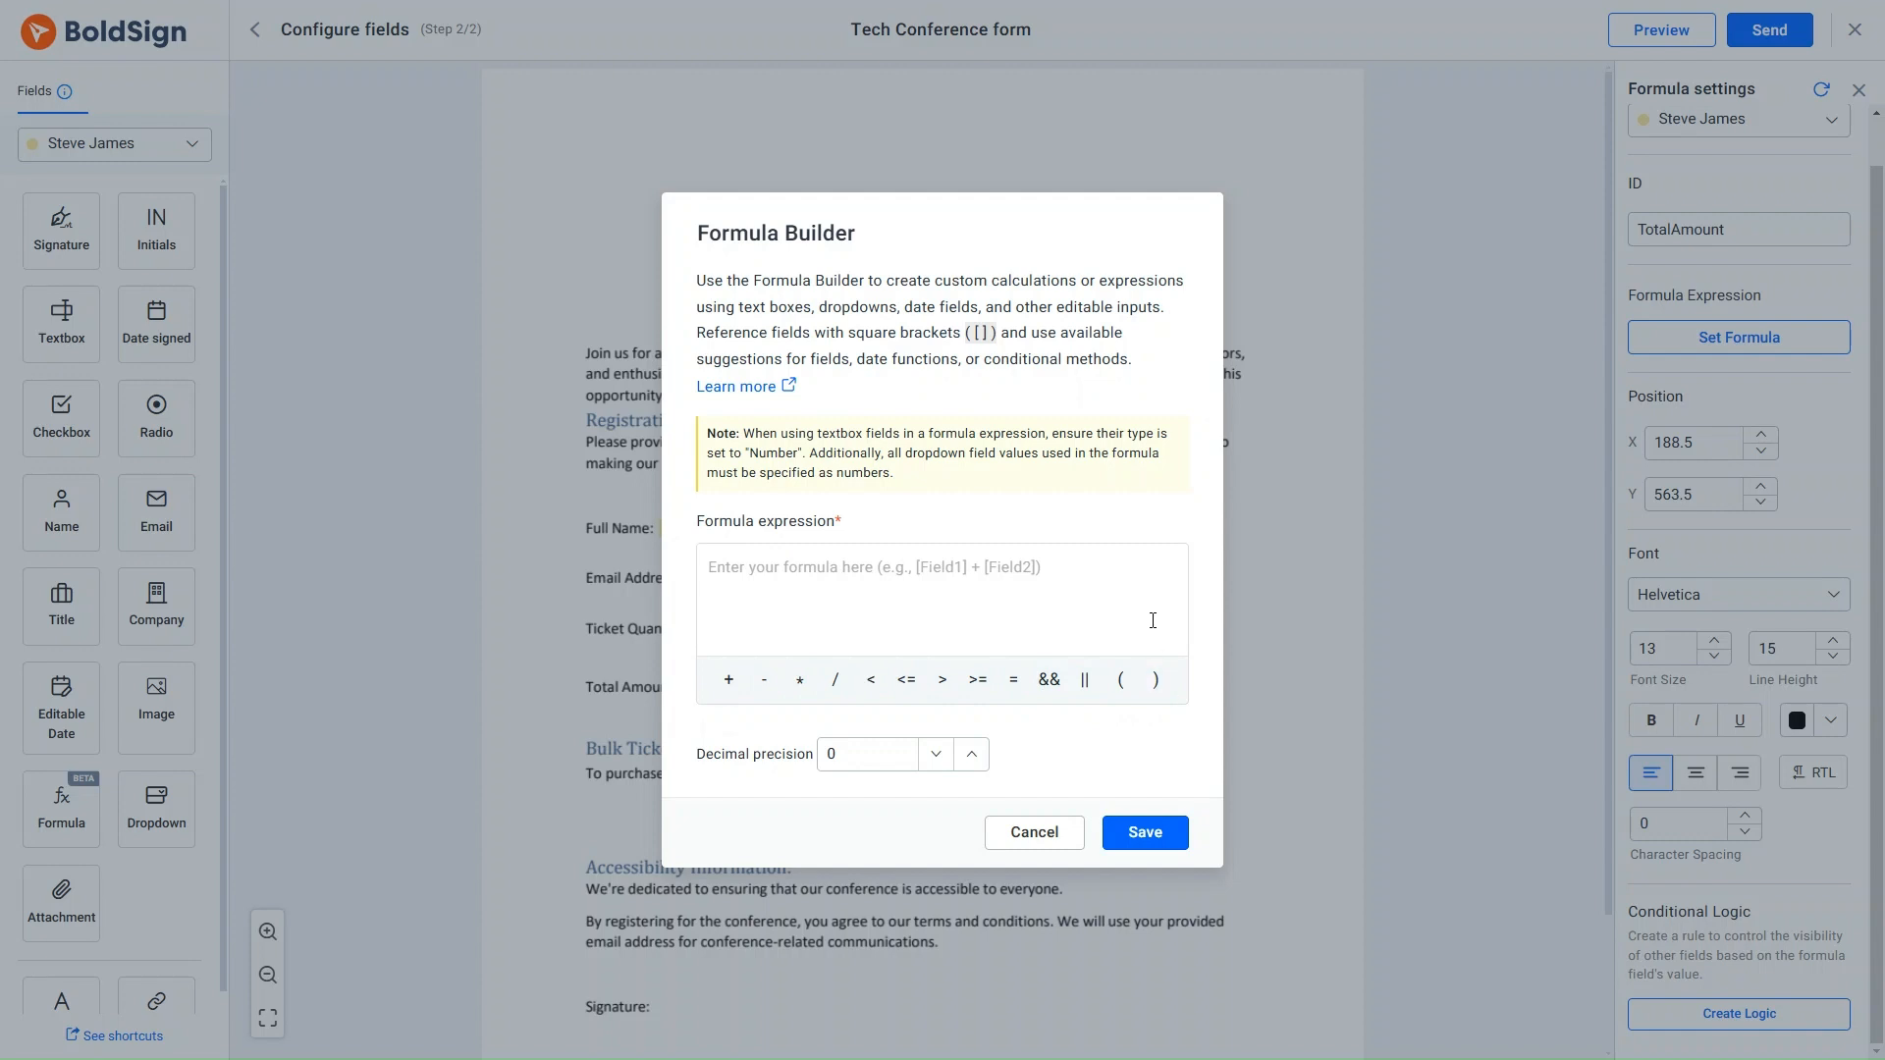
left_click(778, 573)
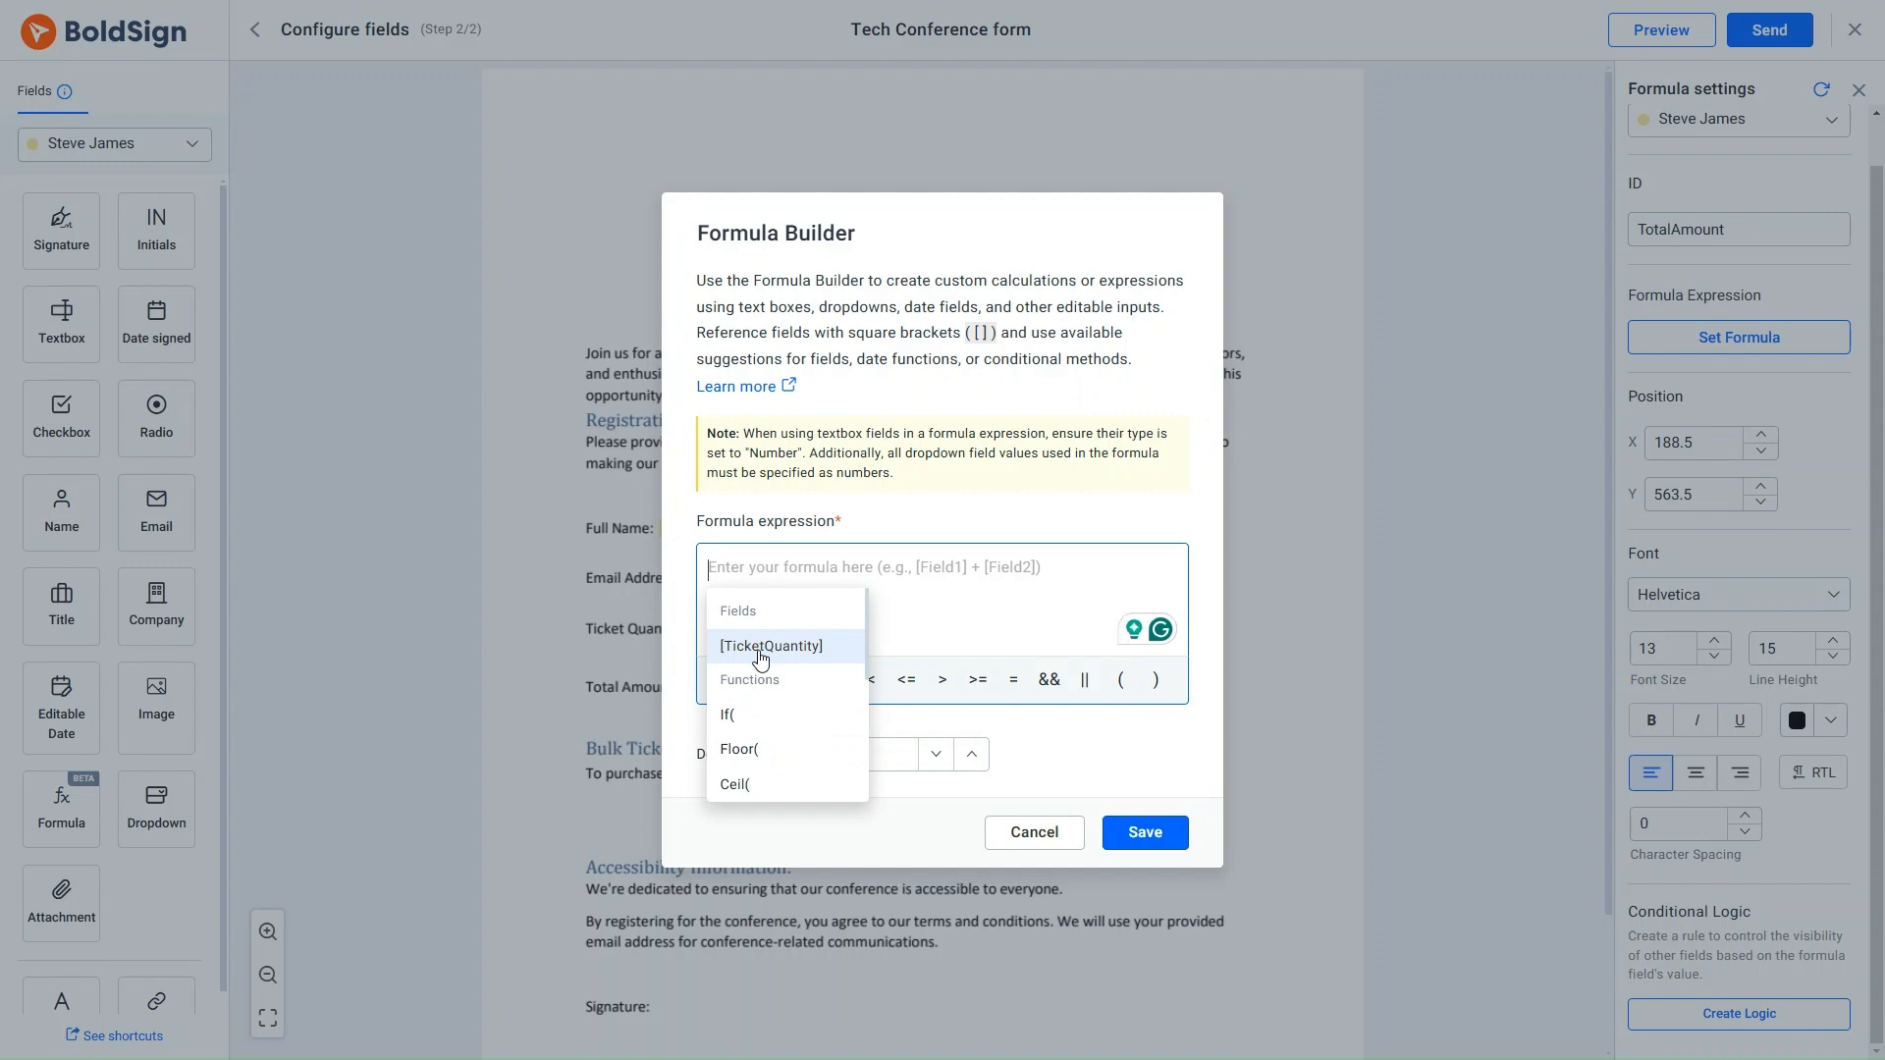
scroll(762, 658, "down", 4)
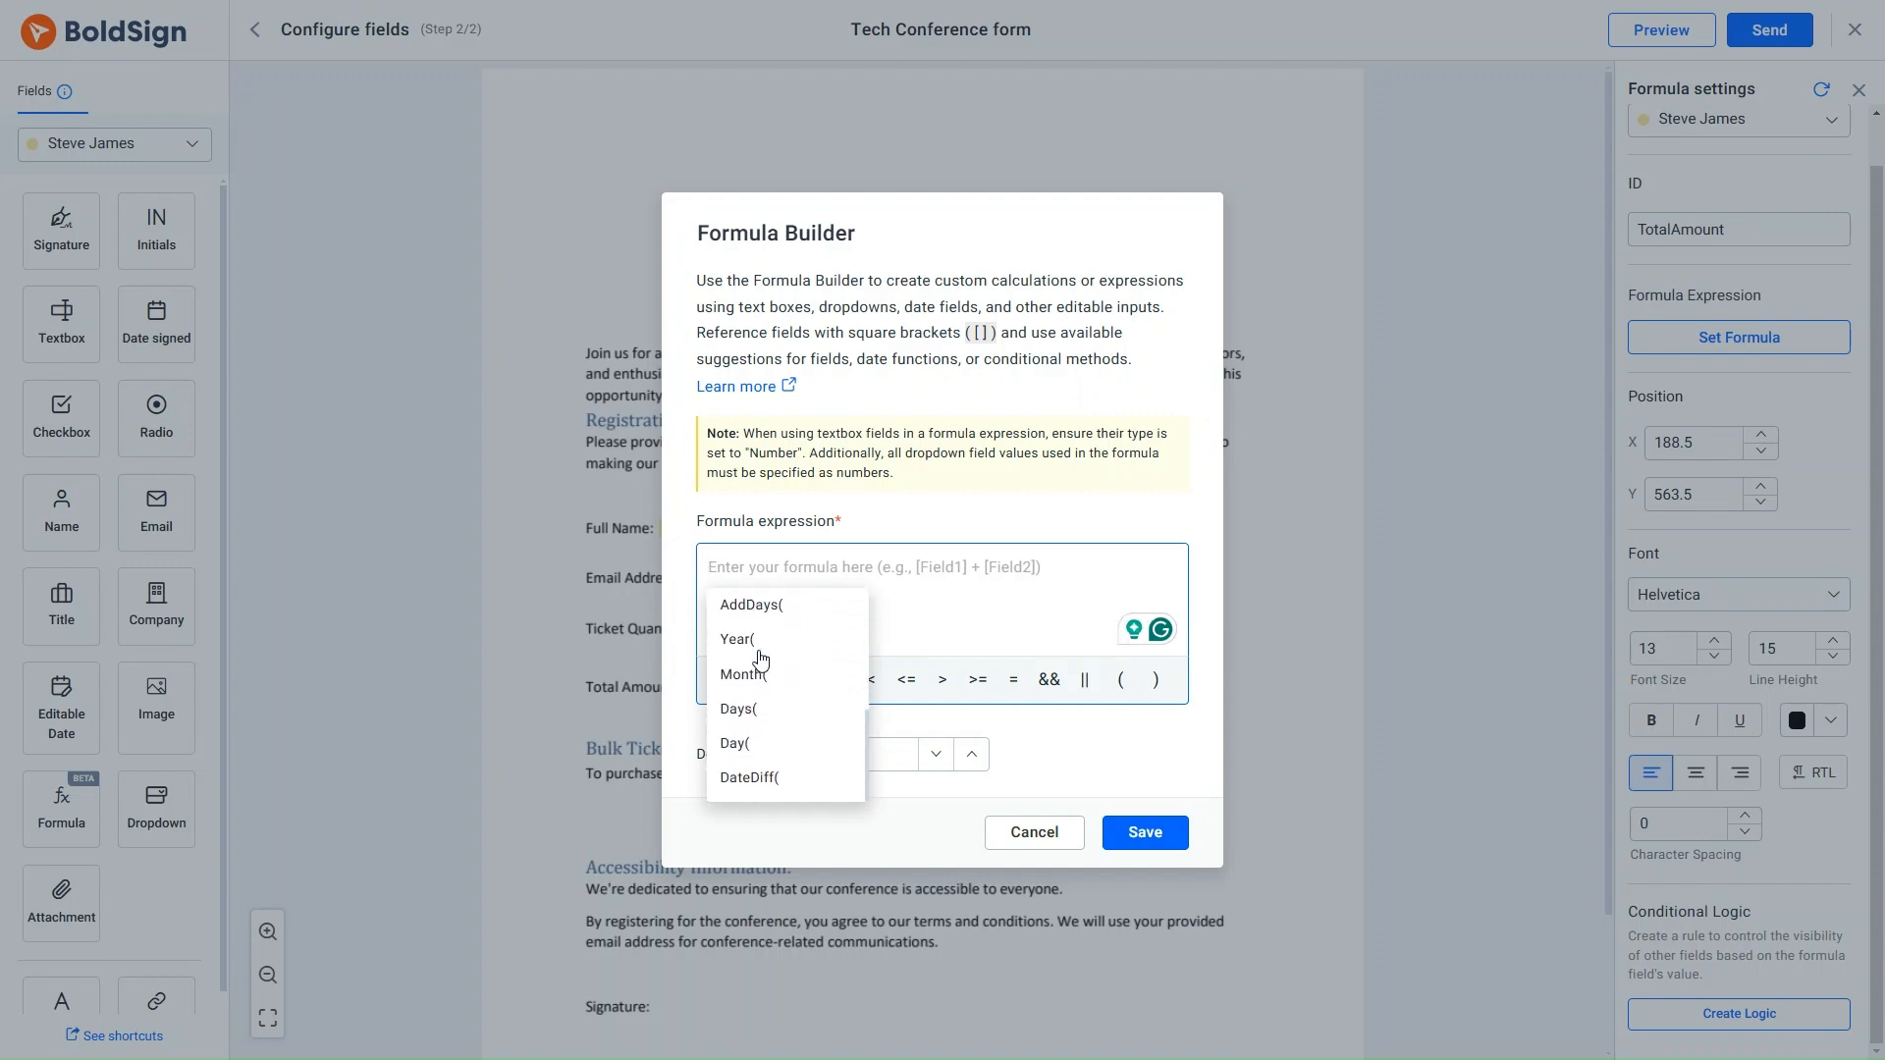
scroll(762, 659, "up", 4)
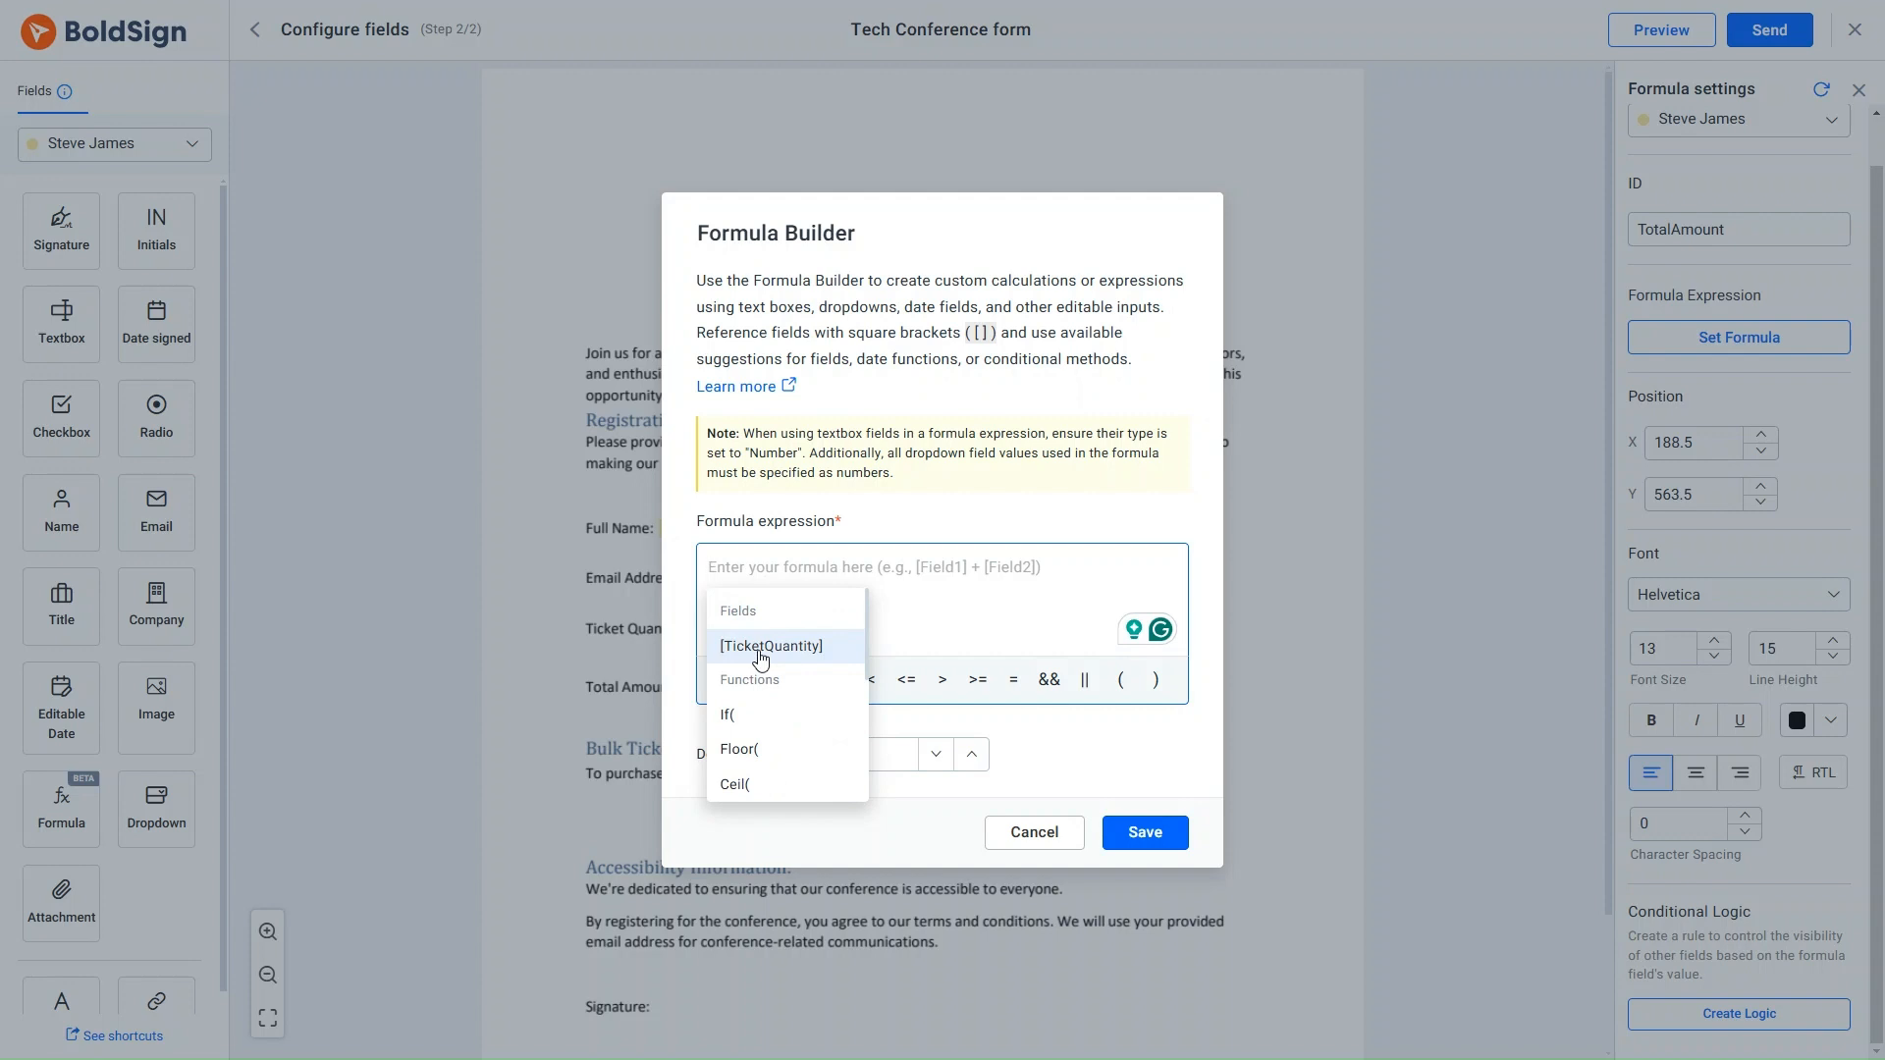
left_click(762, 647)
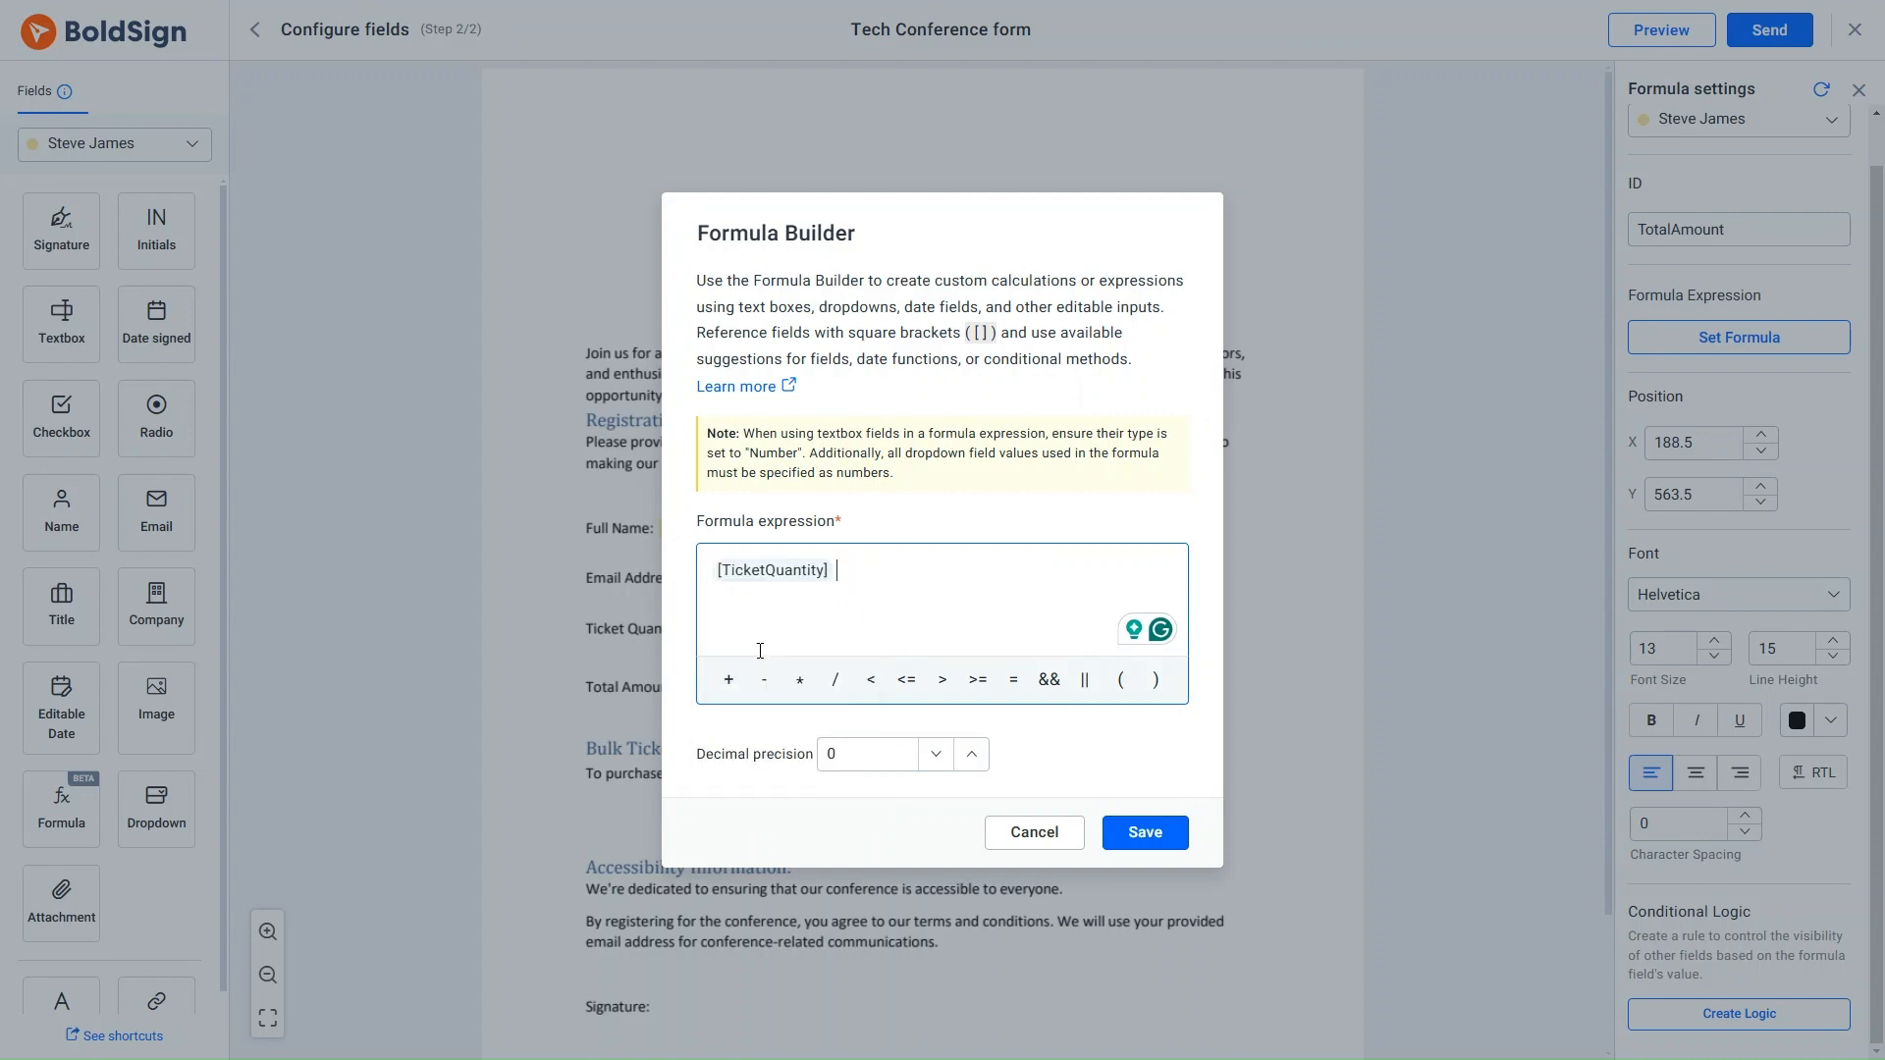
left_click(800, 681)
type("300")
left_click(1131, 837)
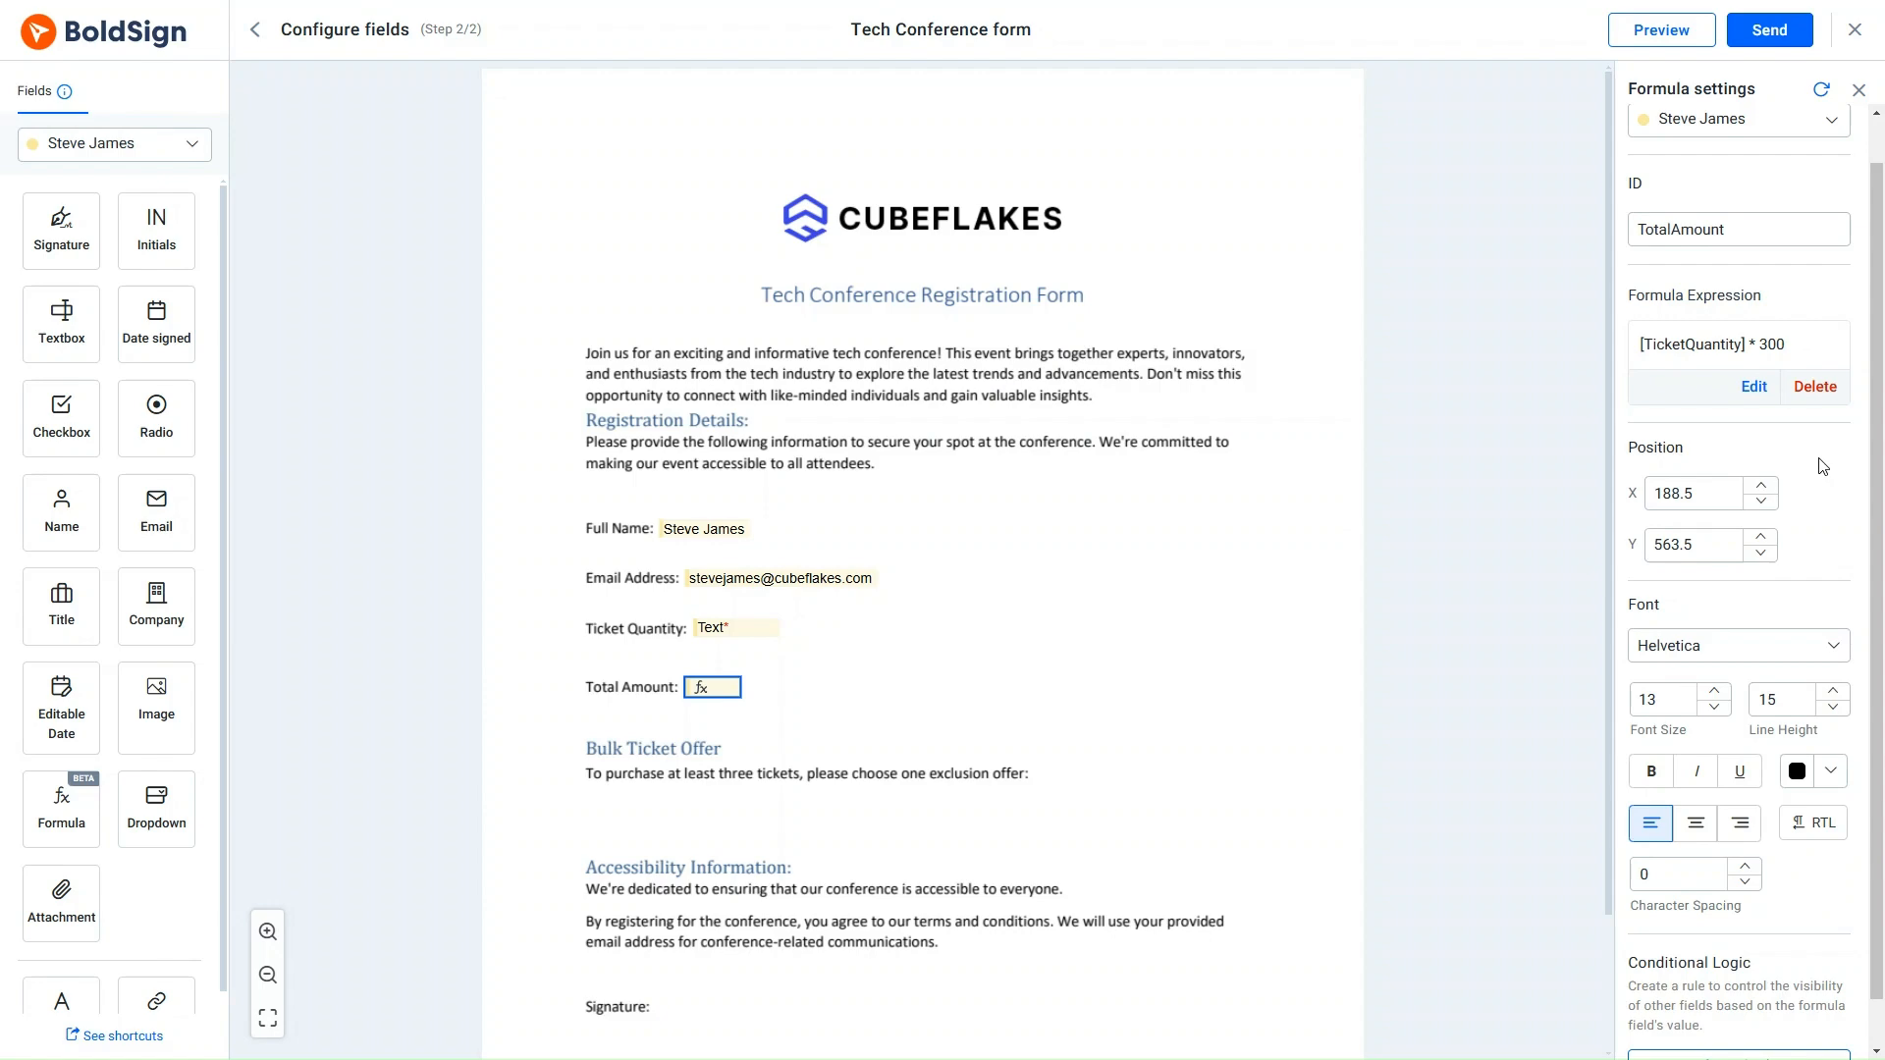
Preview the document, test the total calculation with a ticket quantity of 4, and return to field configuration
left_click(1659, 37)
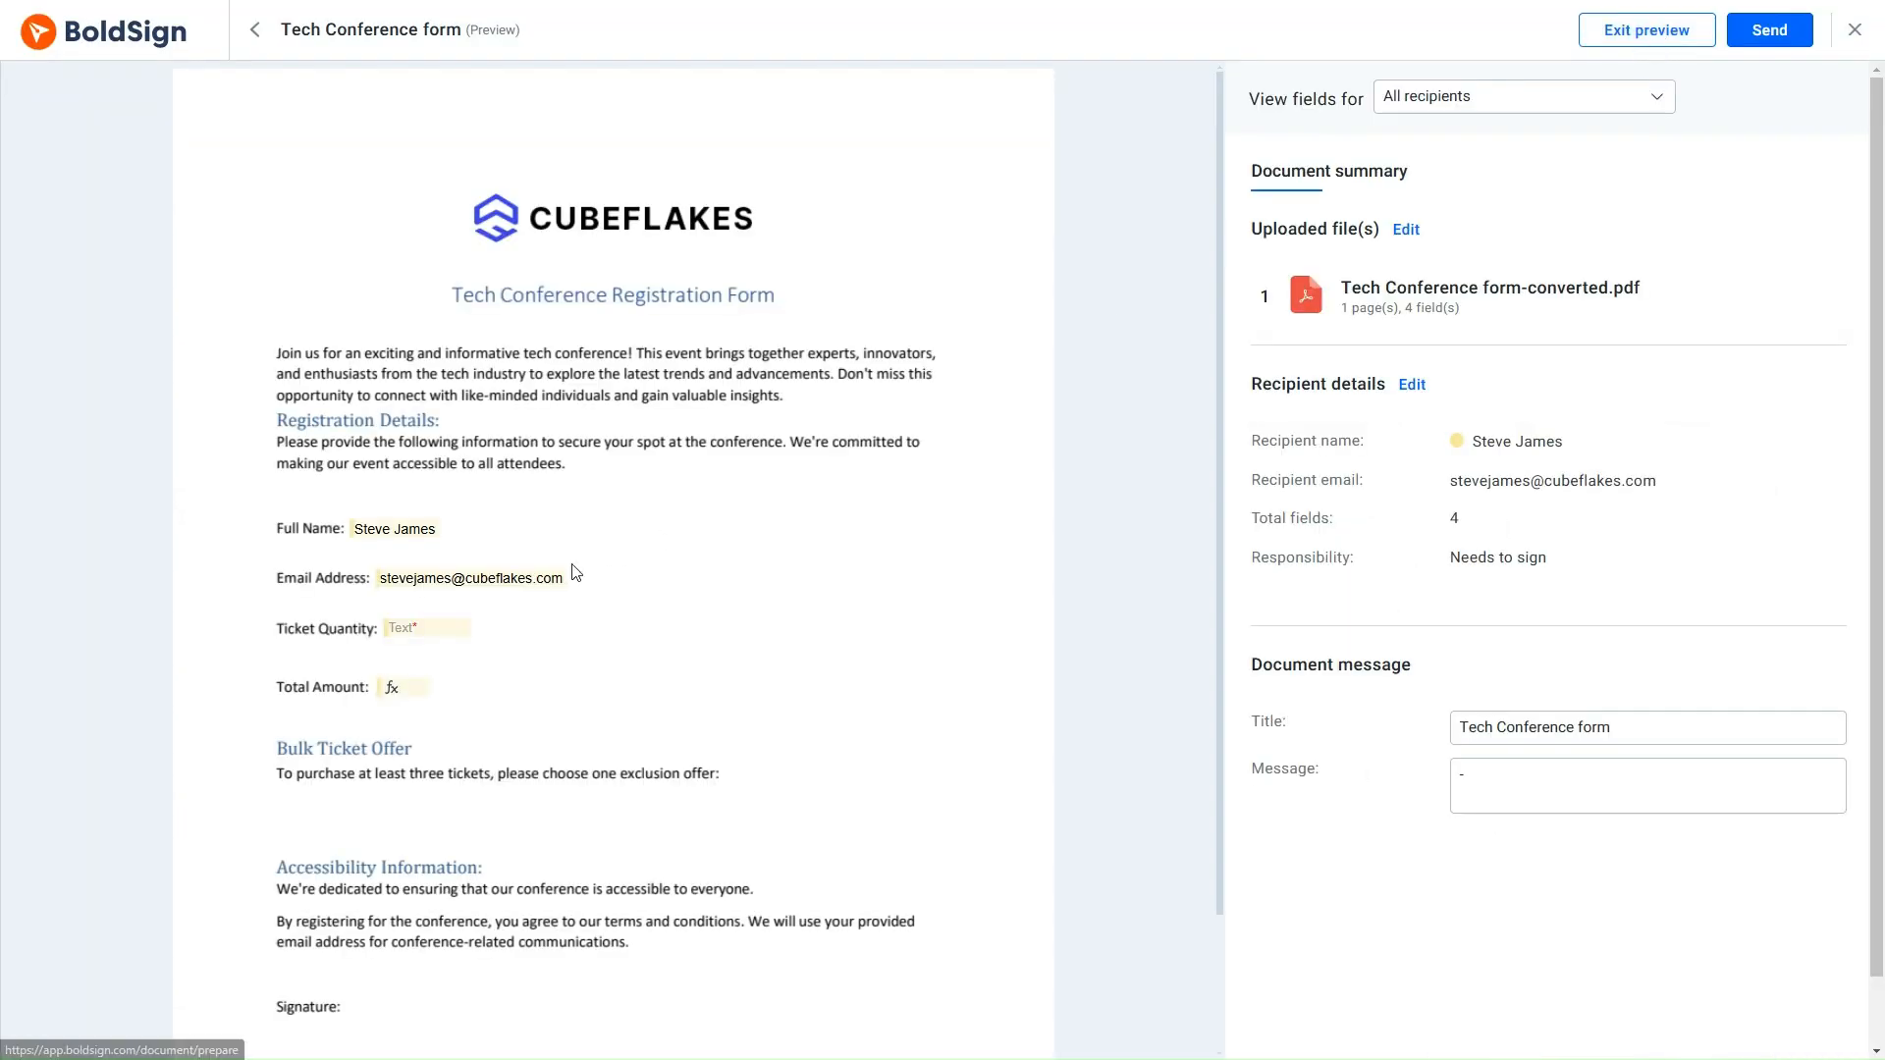
left_click(439, 626)
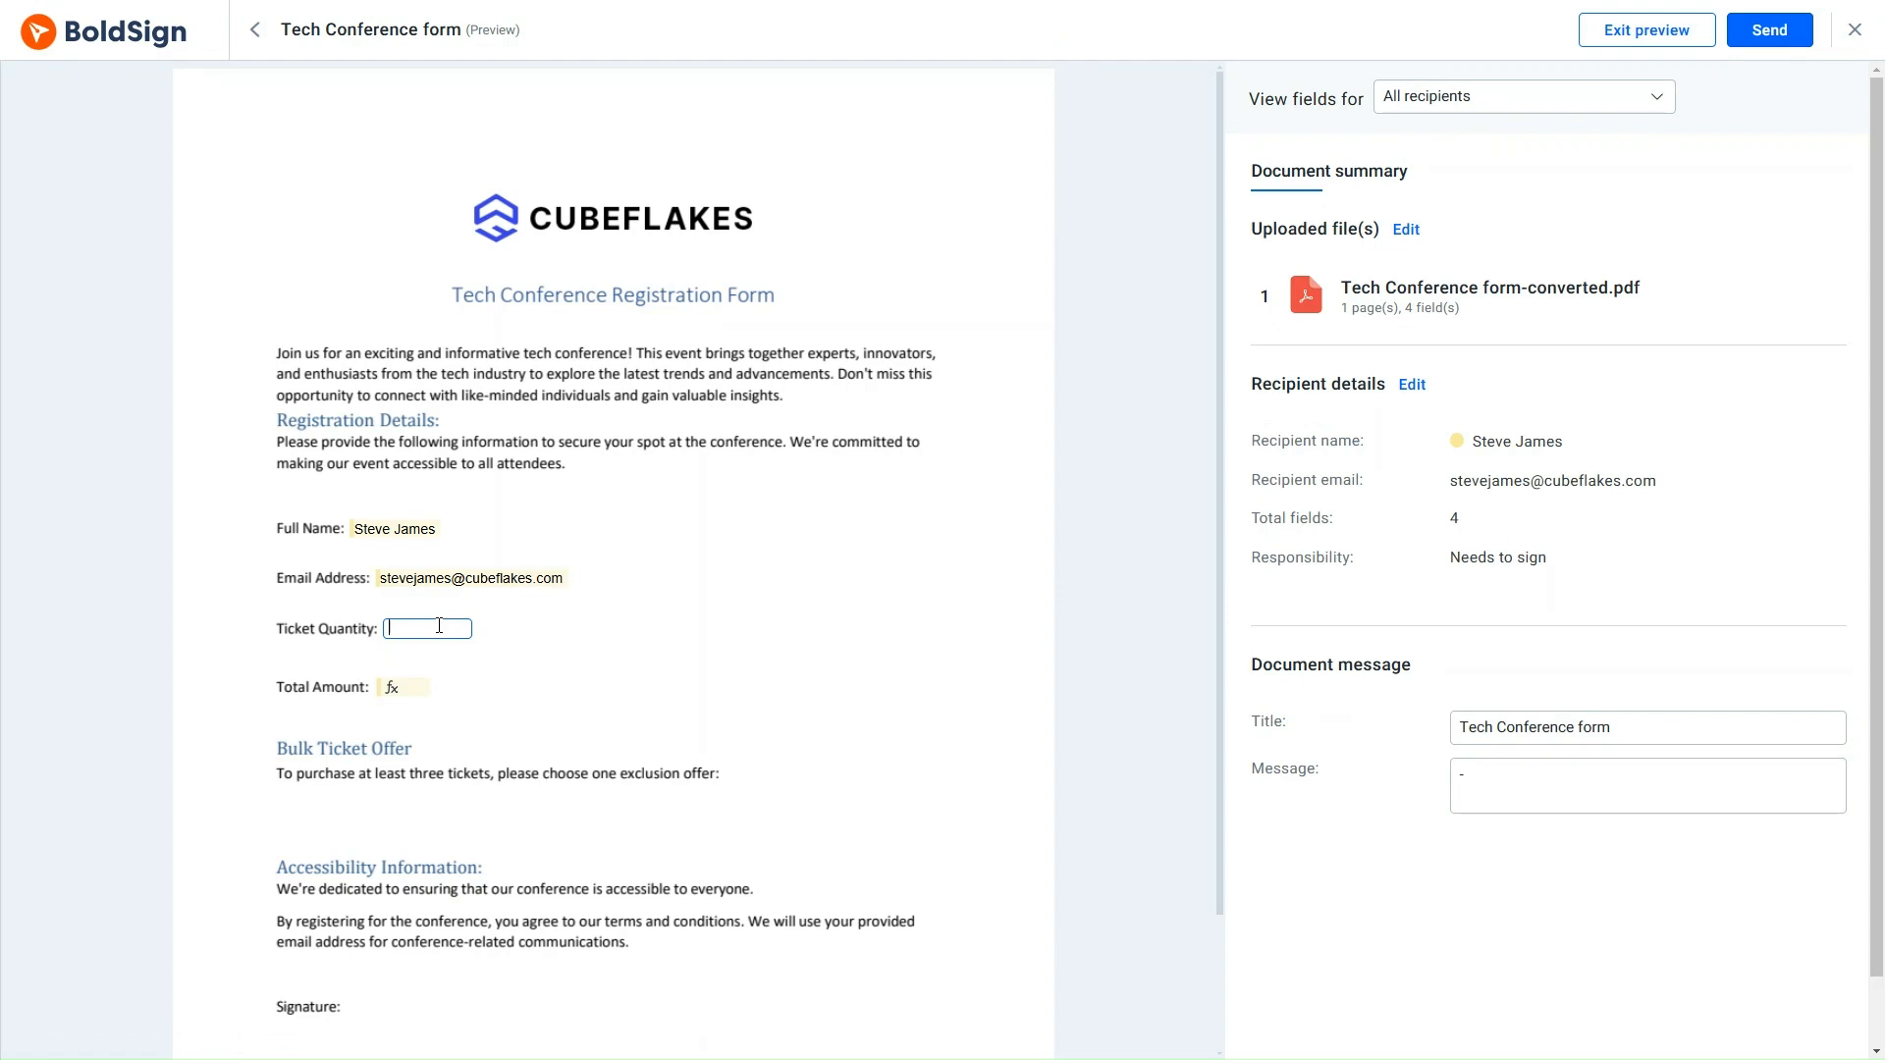
type("4")
left_click(503, 649)
left_click(1631, 47)
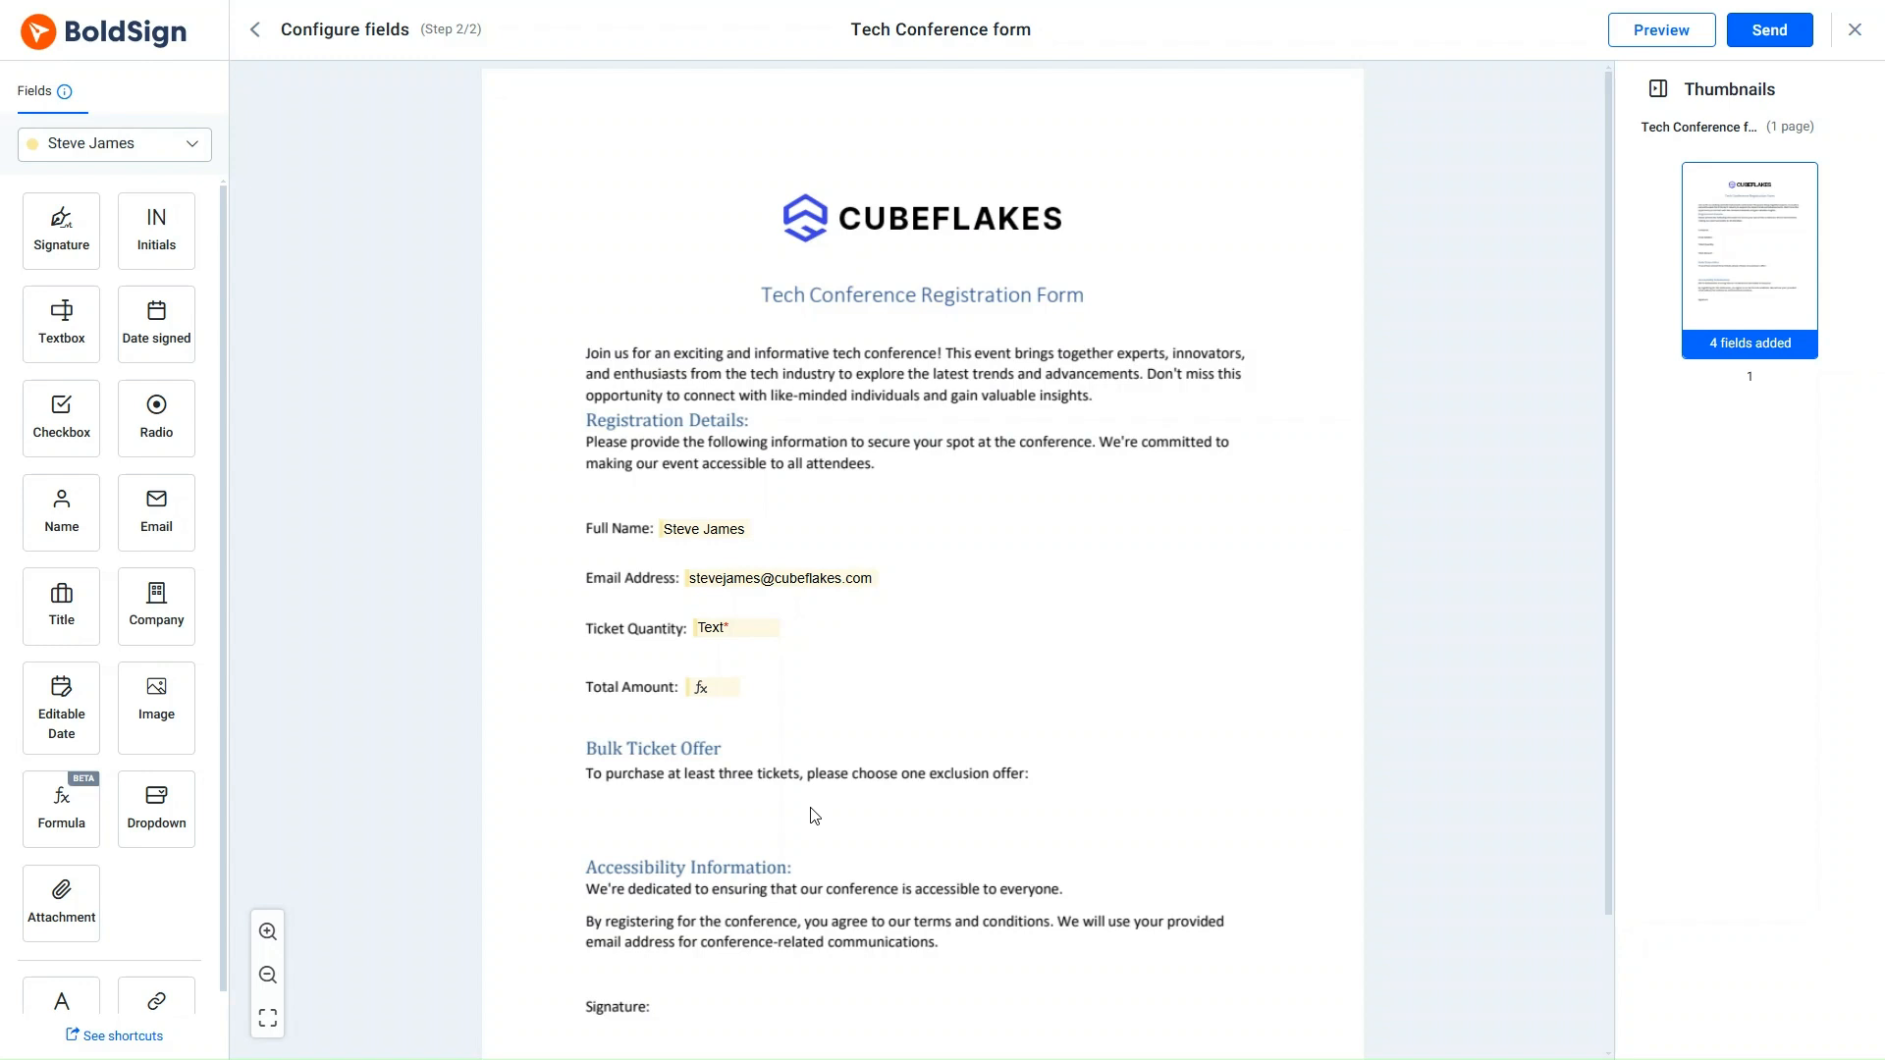
Place a Dropdown field under the Bulk Ticket Offer text and set its ID to Benefits
left_click_drag(160, 813, 653, 807)
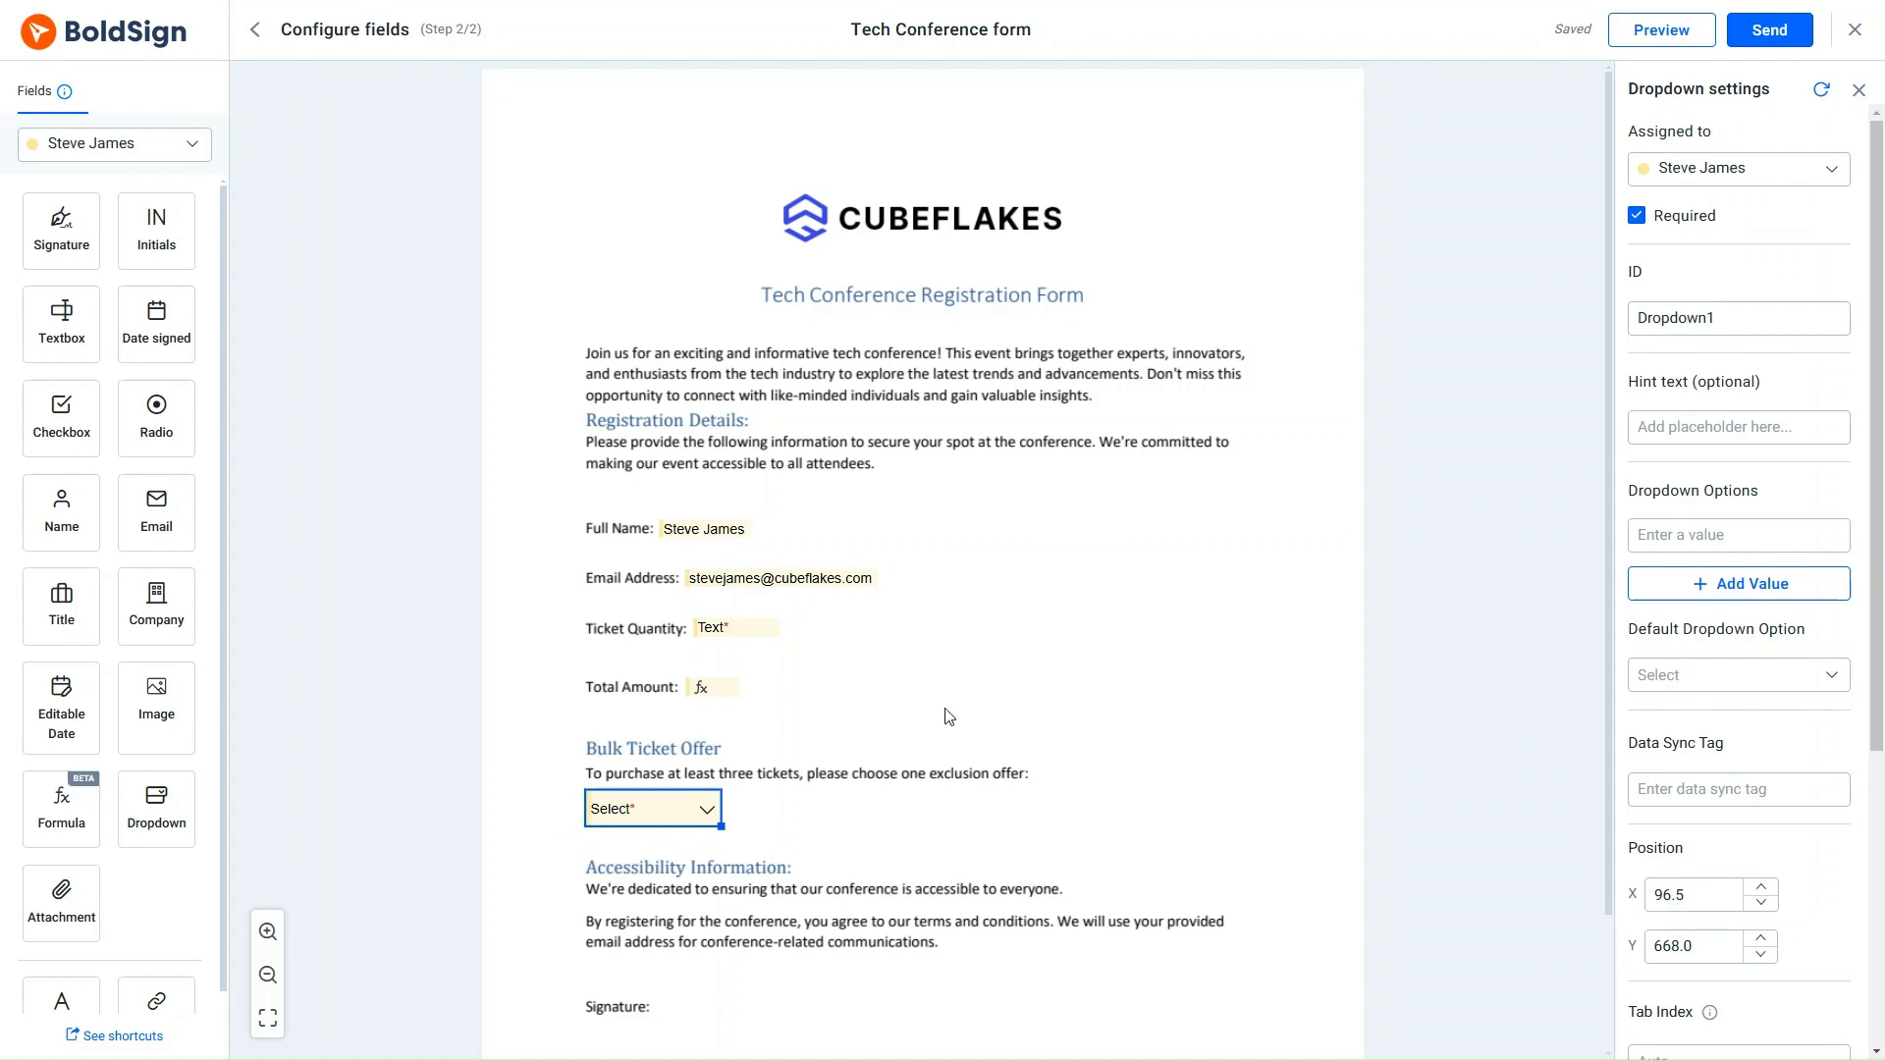
double_click(1638, 317)
type("Benefits")
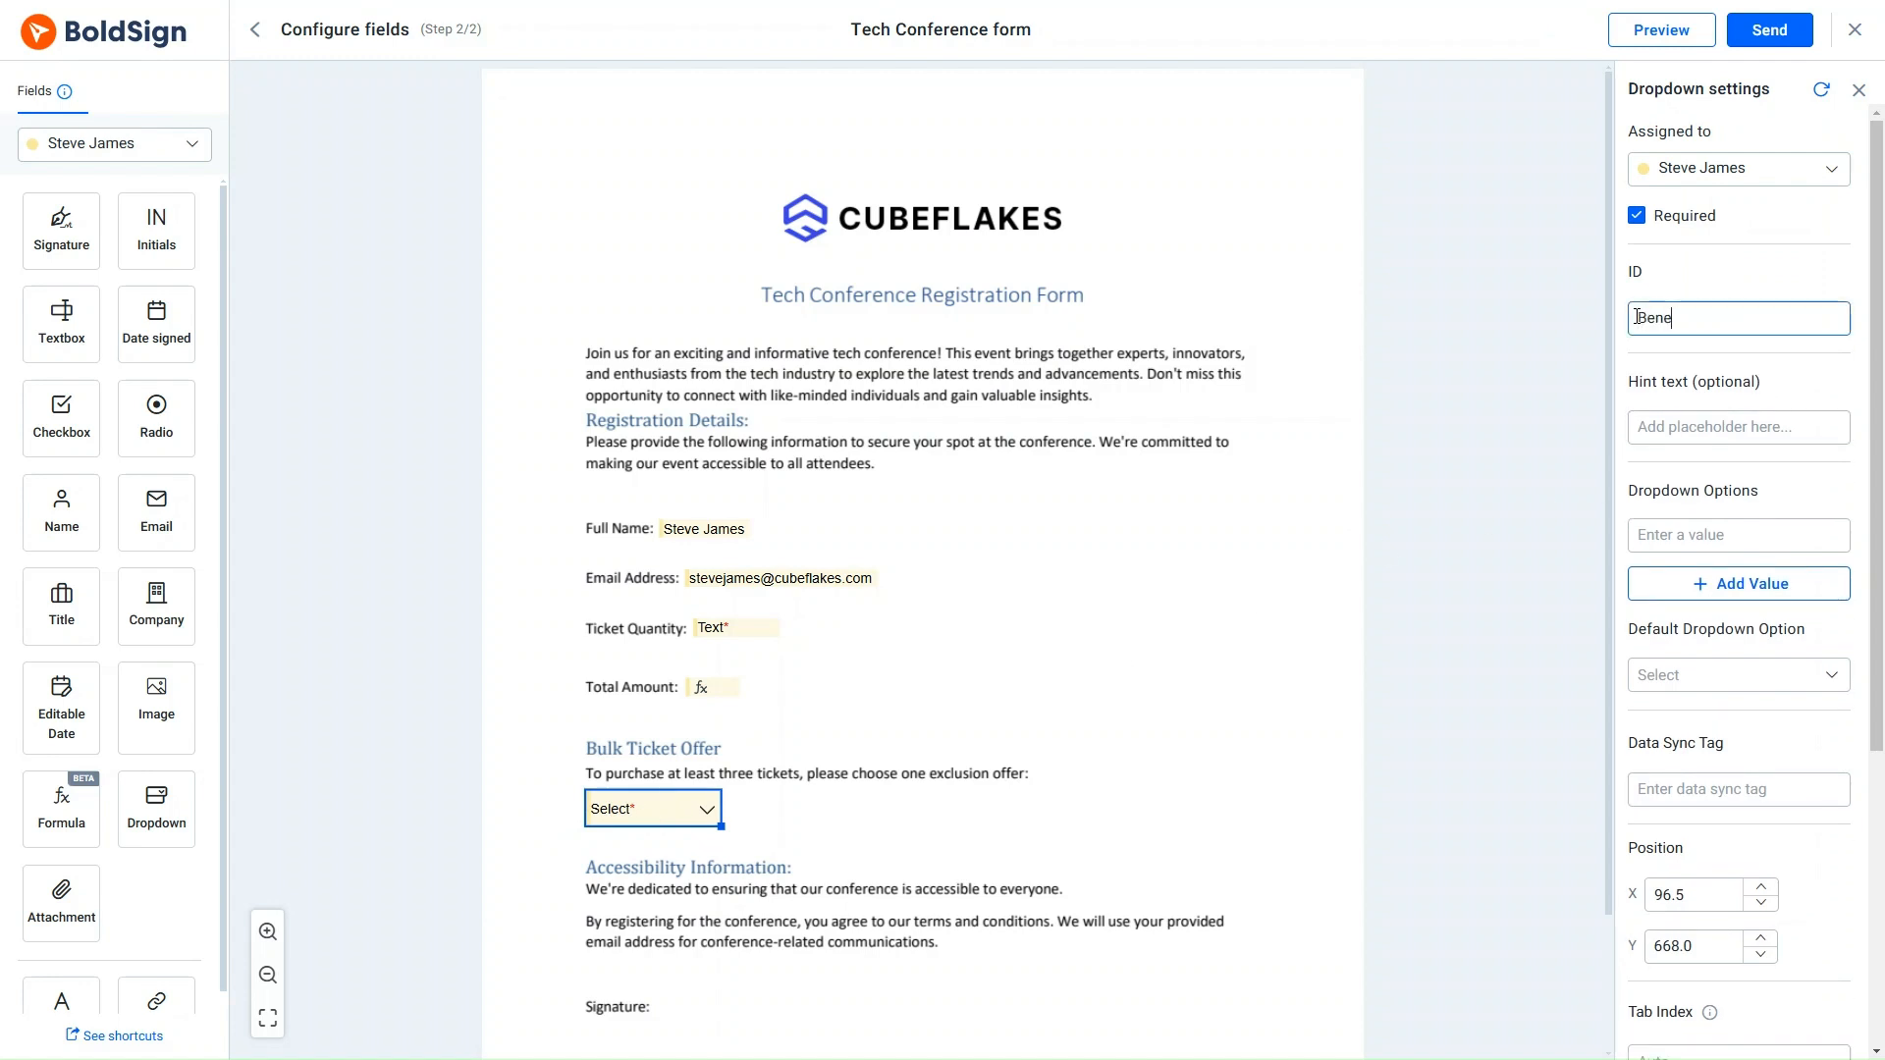
Add the options VIP Networking Session, Priority Seating and Preserved Seating to the Benefits dropdown
left_click(1664, 535)
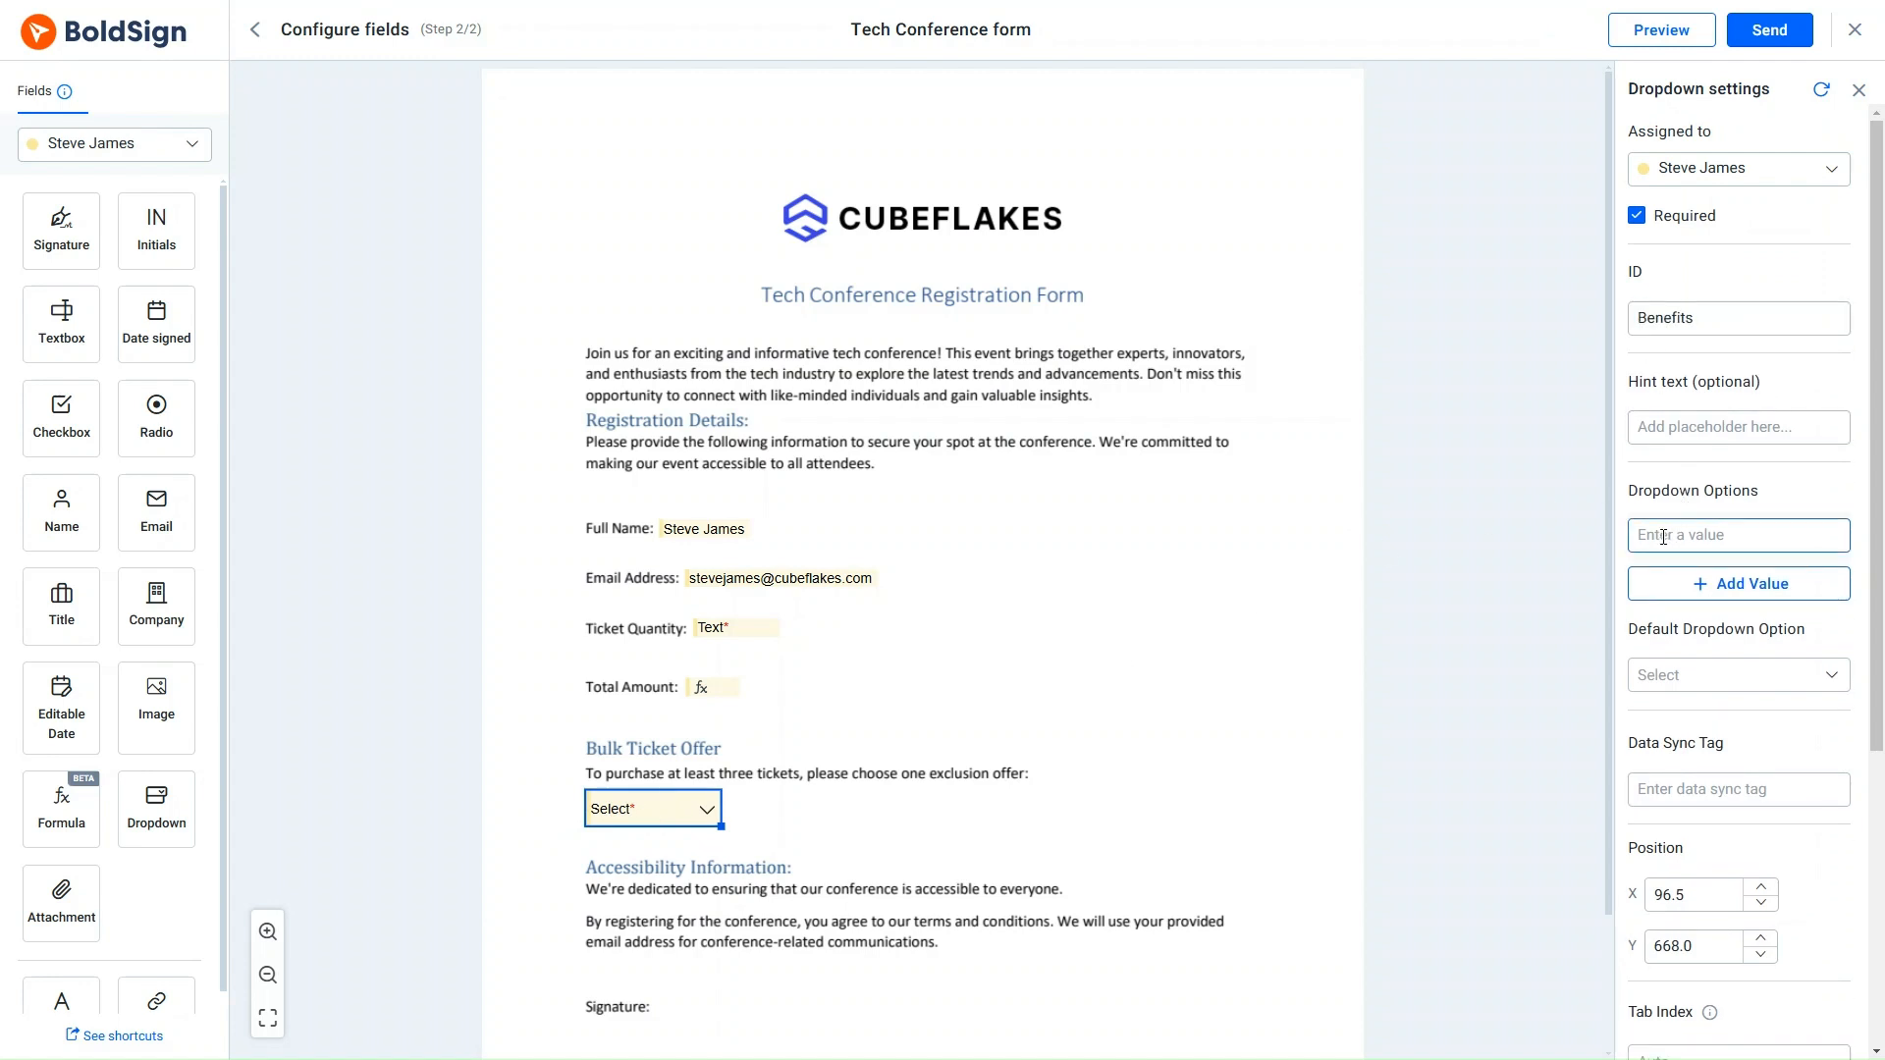
type("VIP Networking Session")
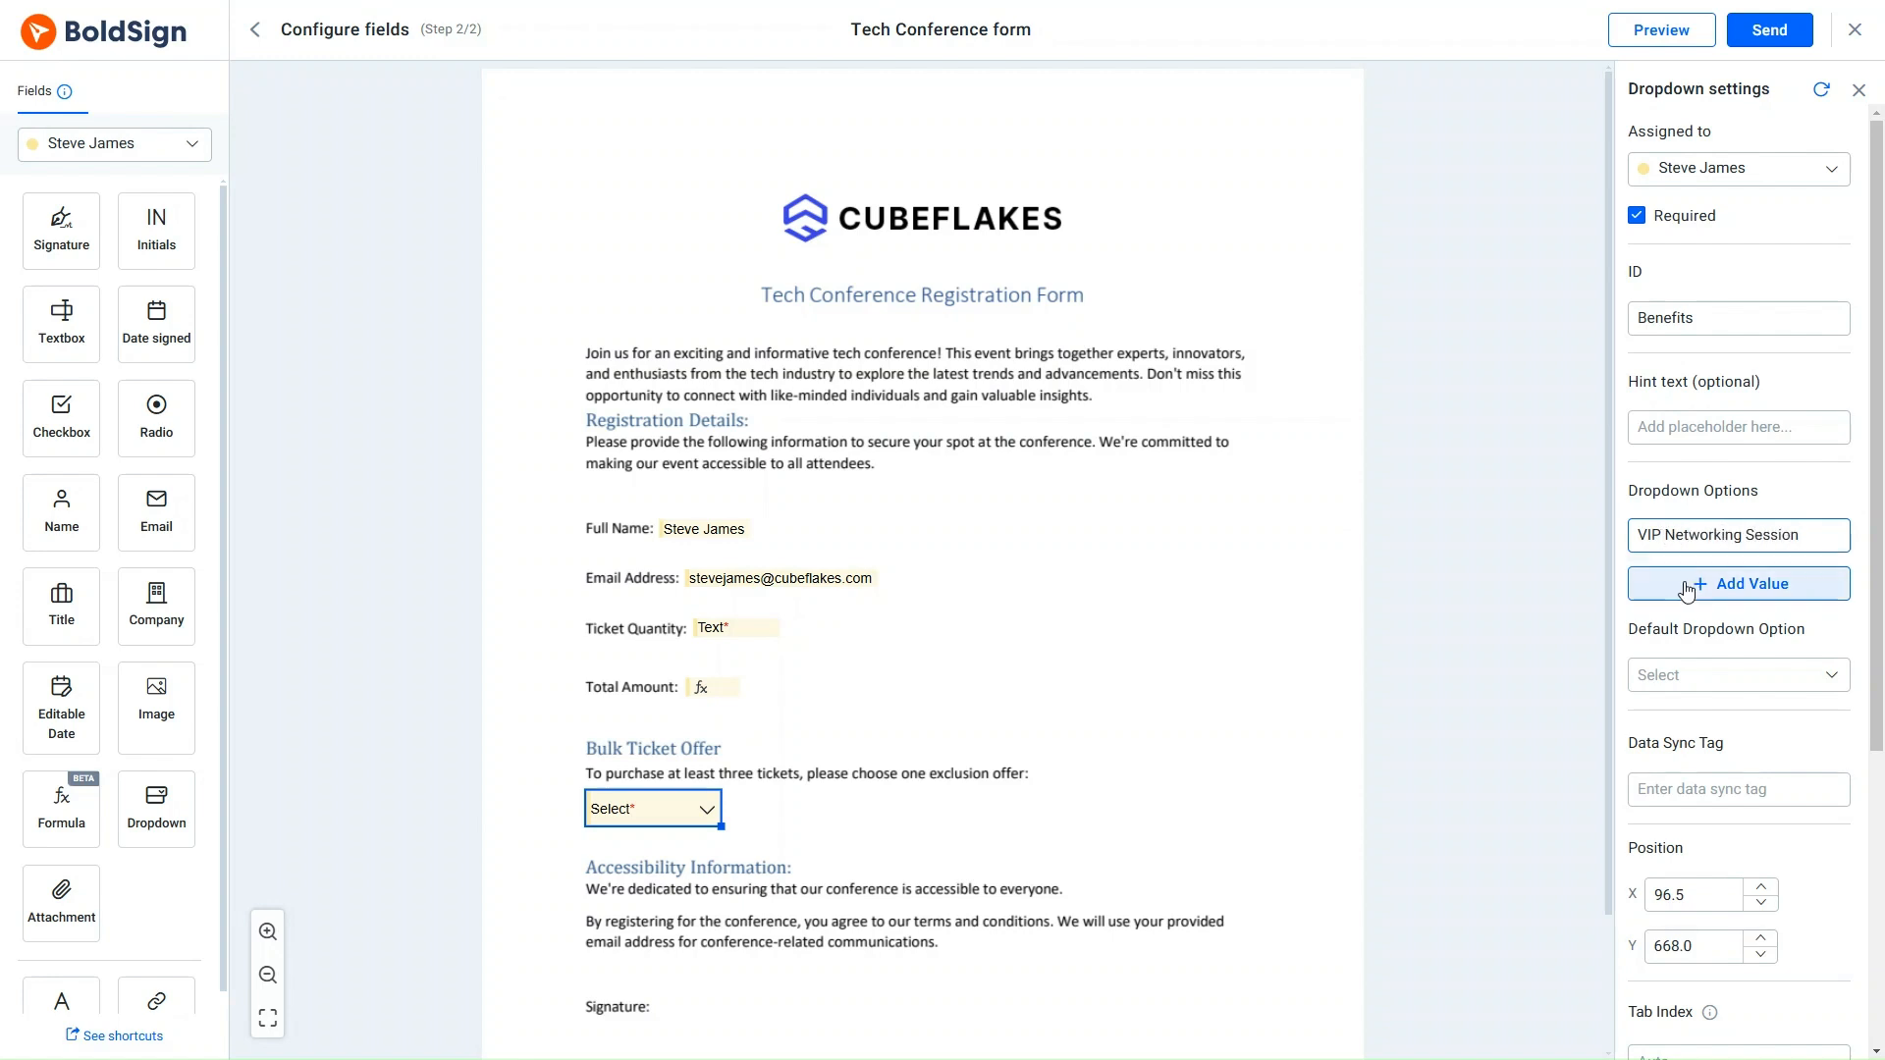
left_click(1686, 583)
type("Priority Seating")
left_click(1735, 633)
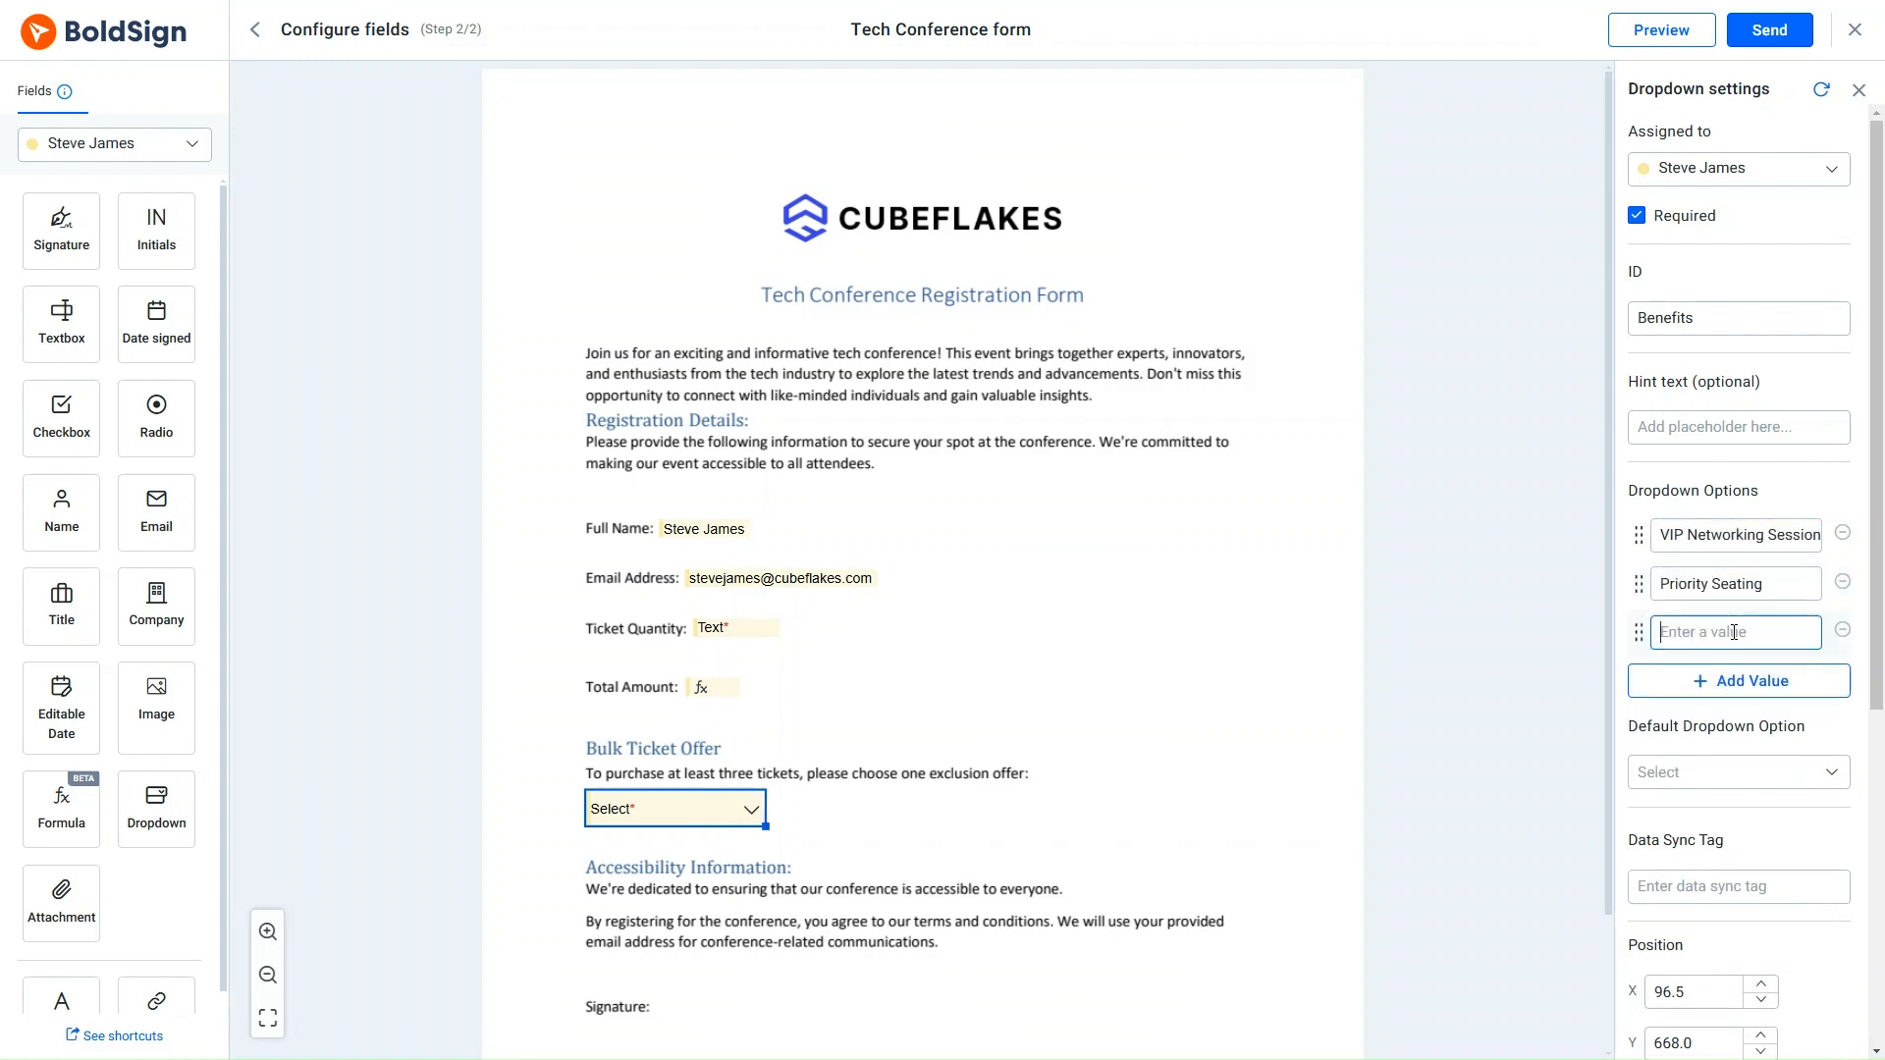
type("Preserved Seating")
Place a Formula field beside the Bulk Ticket Offer heading with the ID BenefitEligibility
left_click(61, 805)
left_click(751, 750)
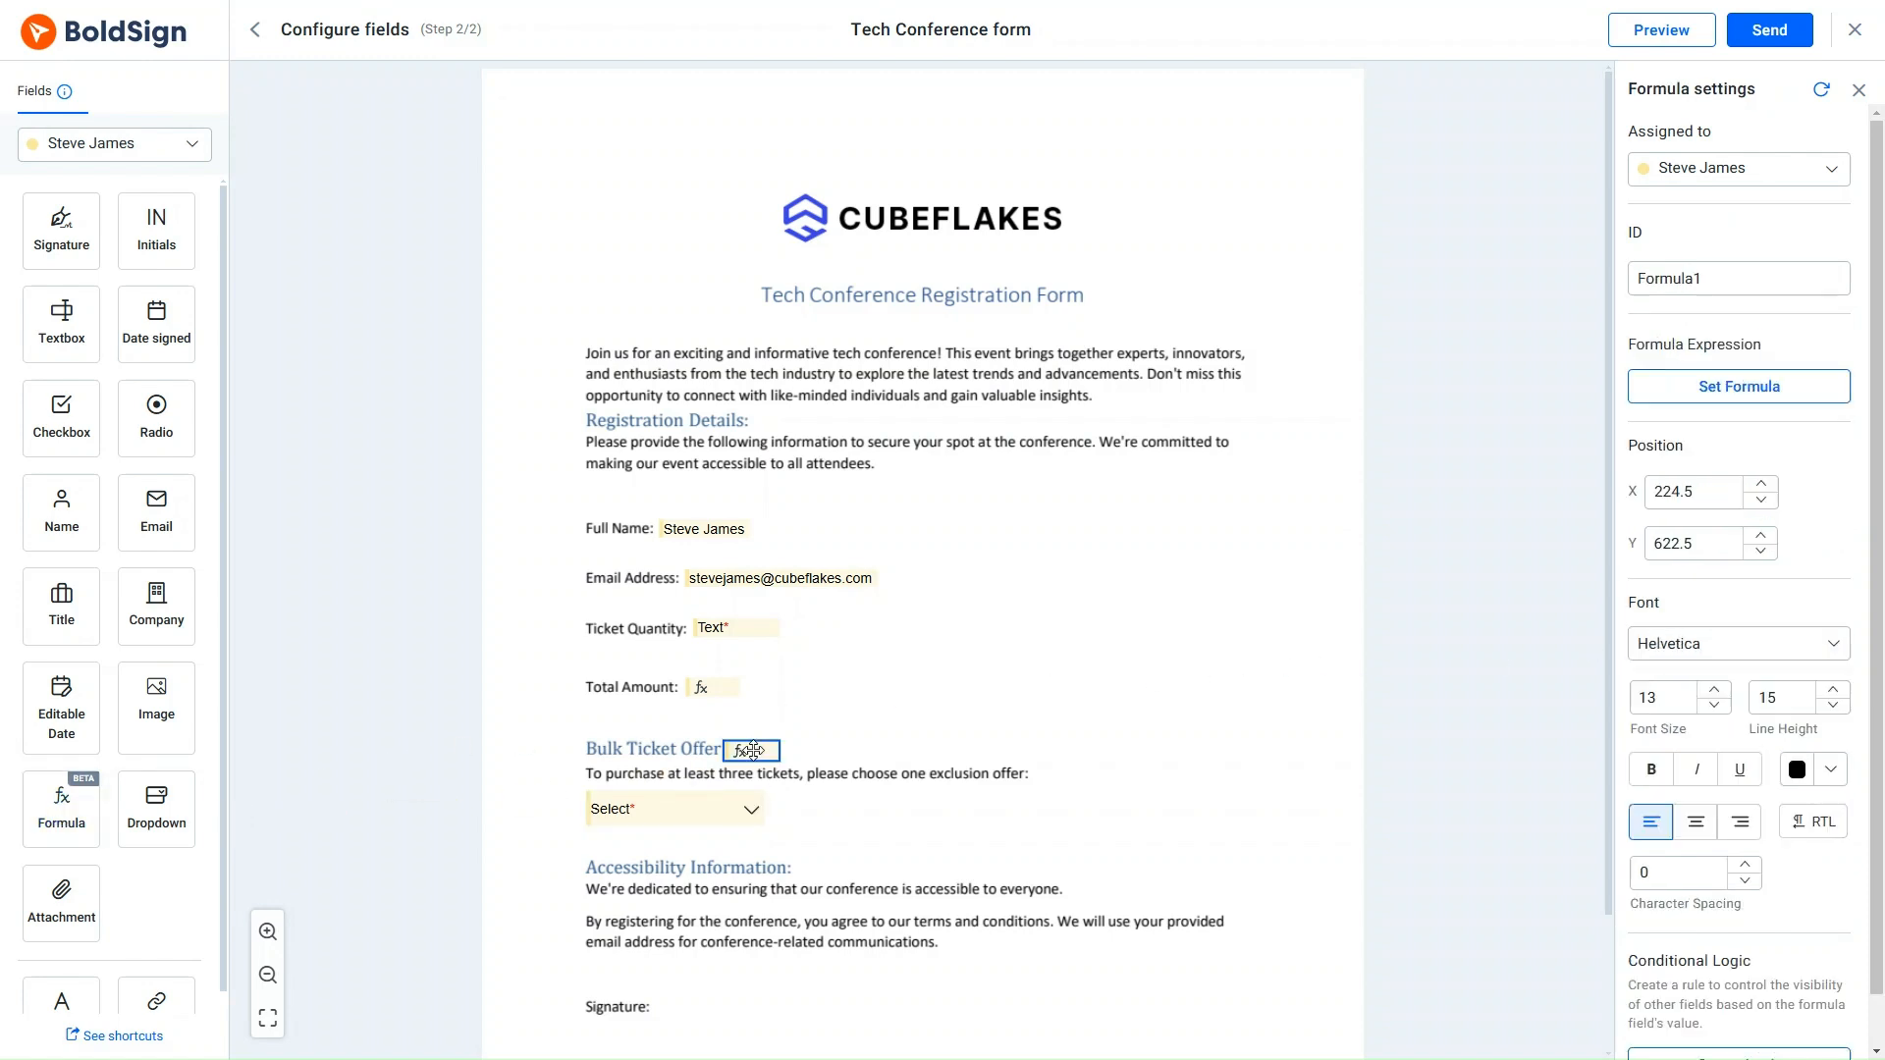
left_click_drag(1709, 279, 1632, 279)
key("BackSpace")
type("BenefitEligibility")
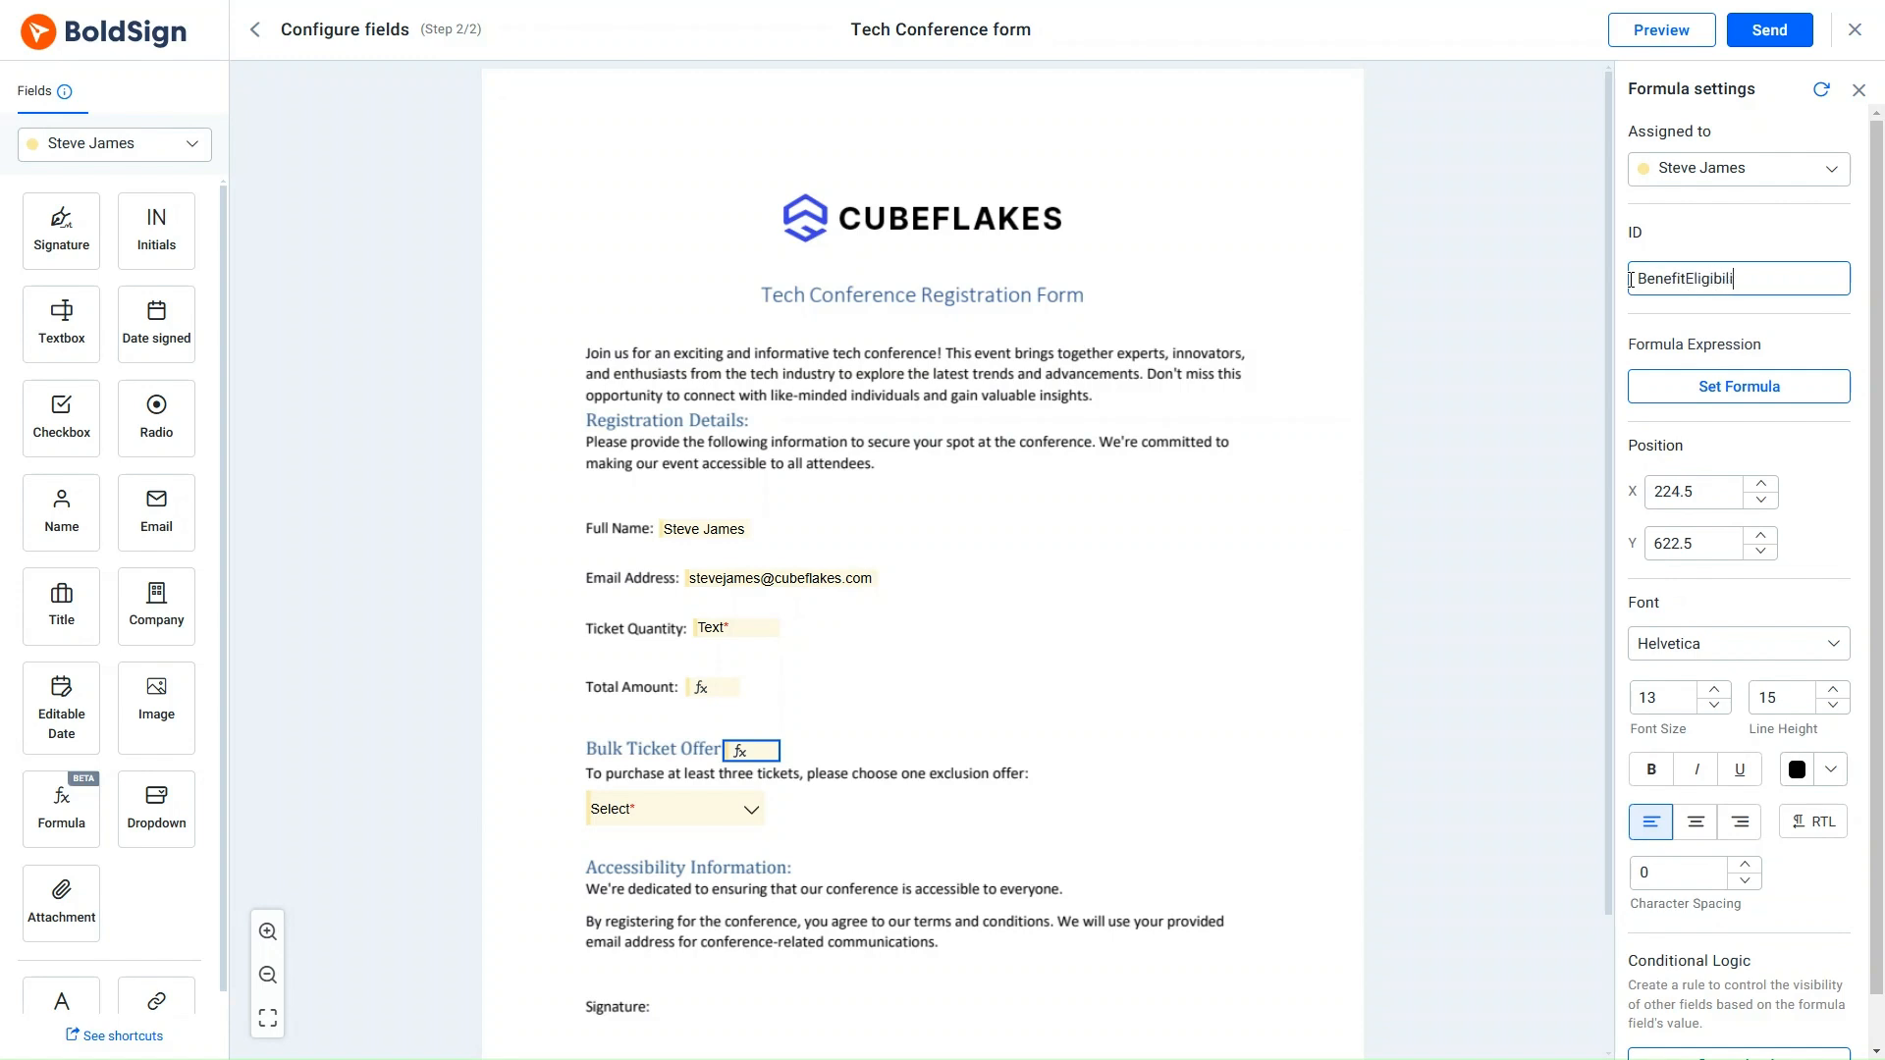
Set the BenefitEligibility field's formula expression to [TicketQuantity] >= 3 and save it
left_click(1717, 389)
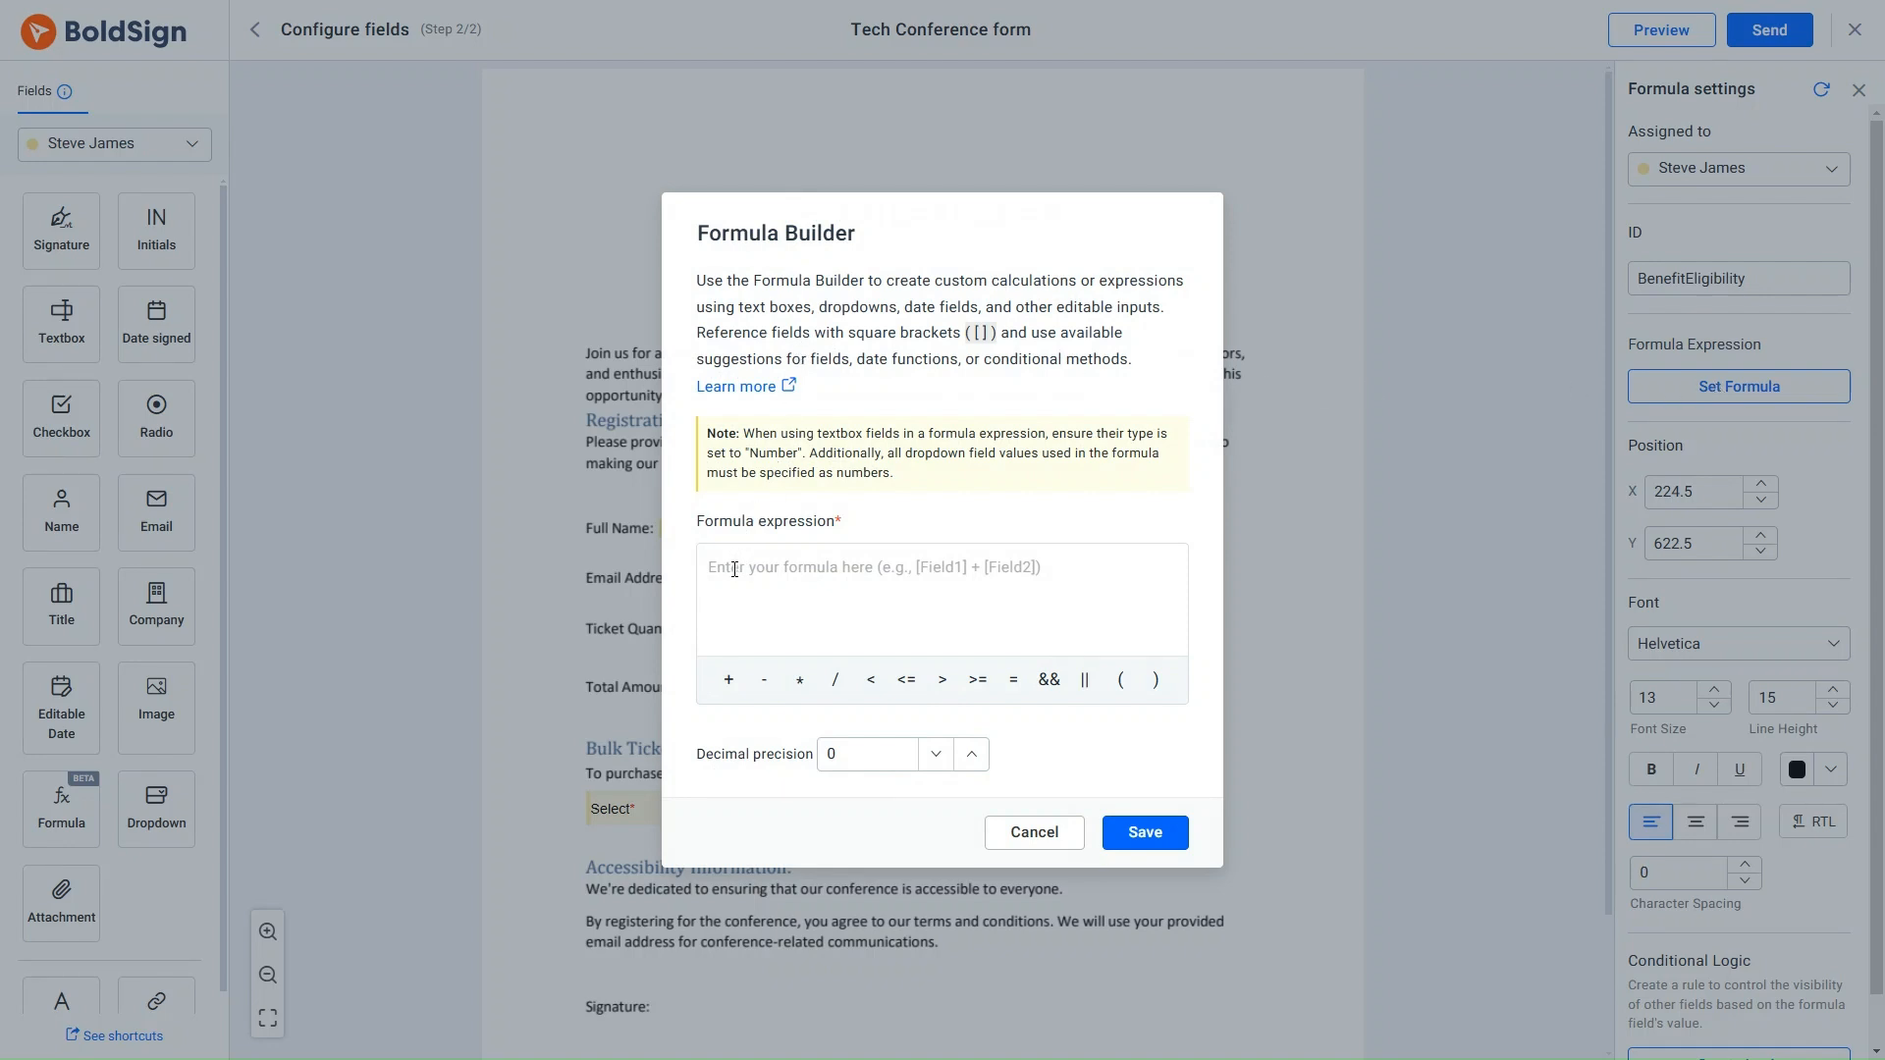
left_click(734, 570)
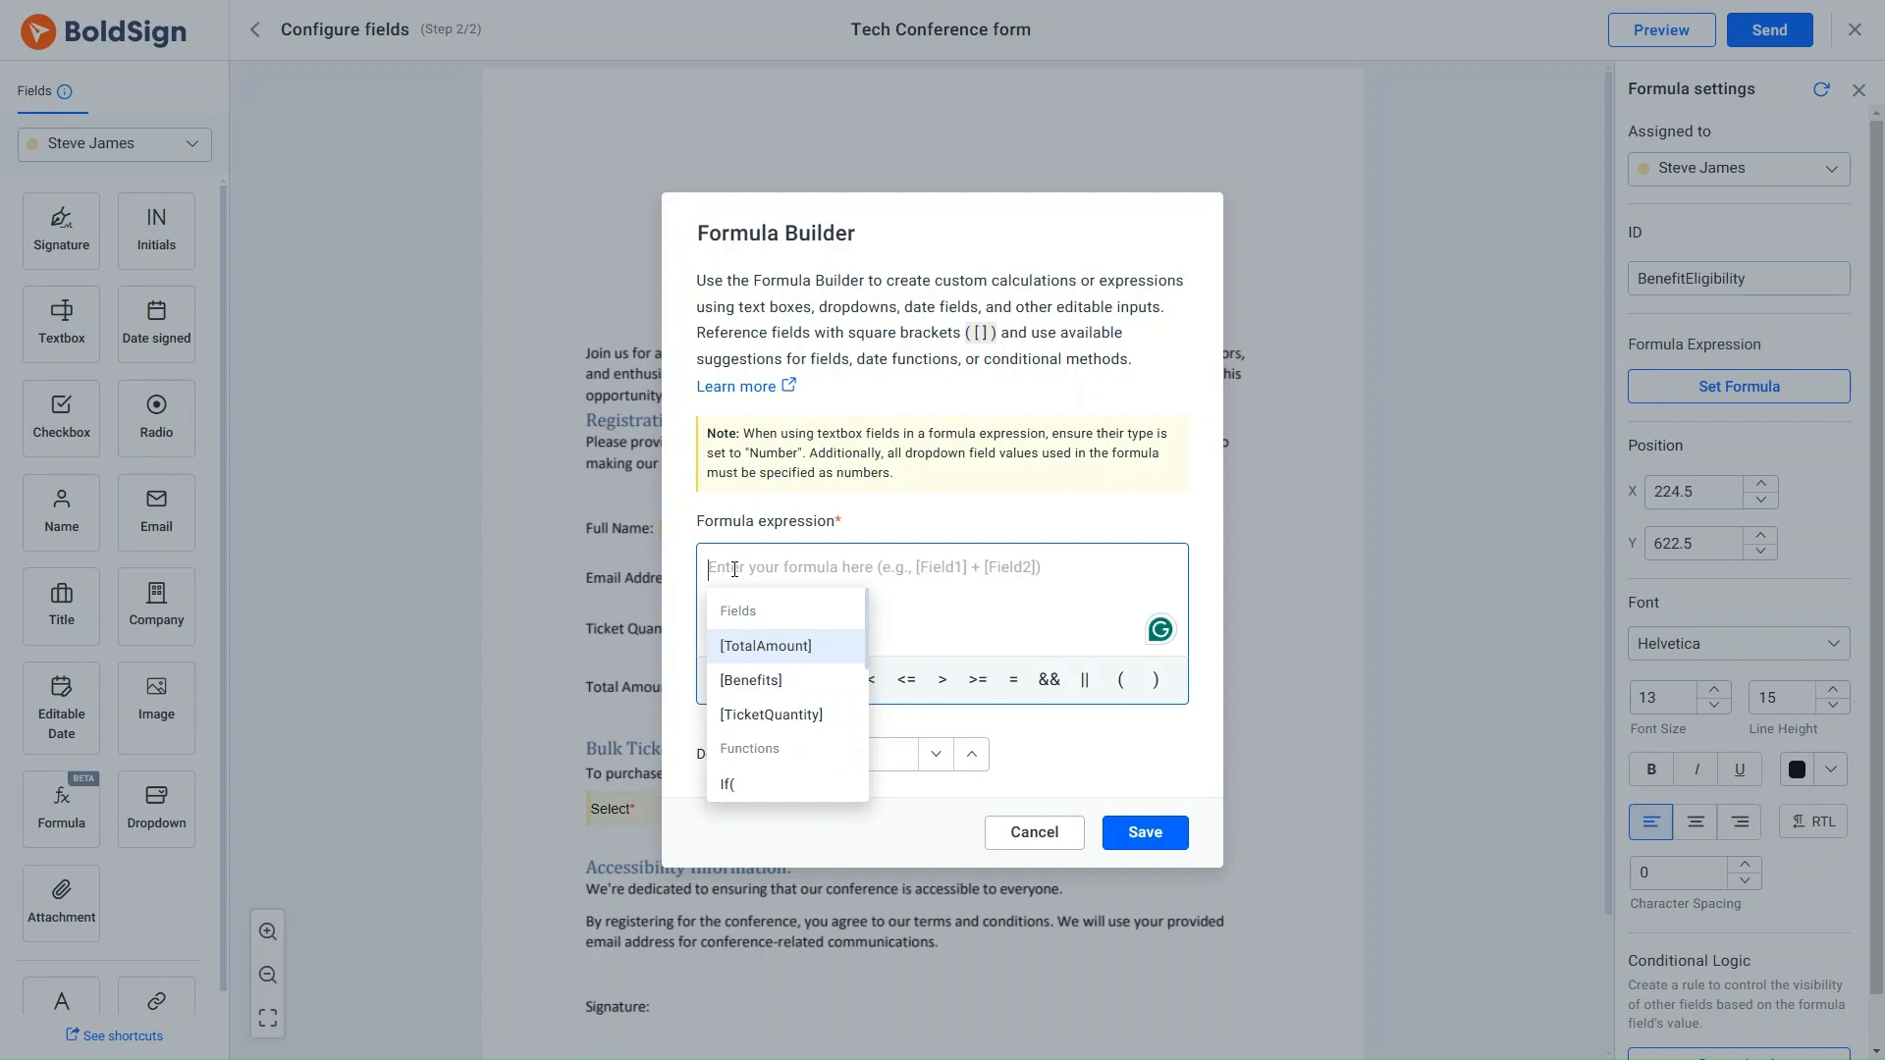
left_click(769, 715)
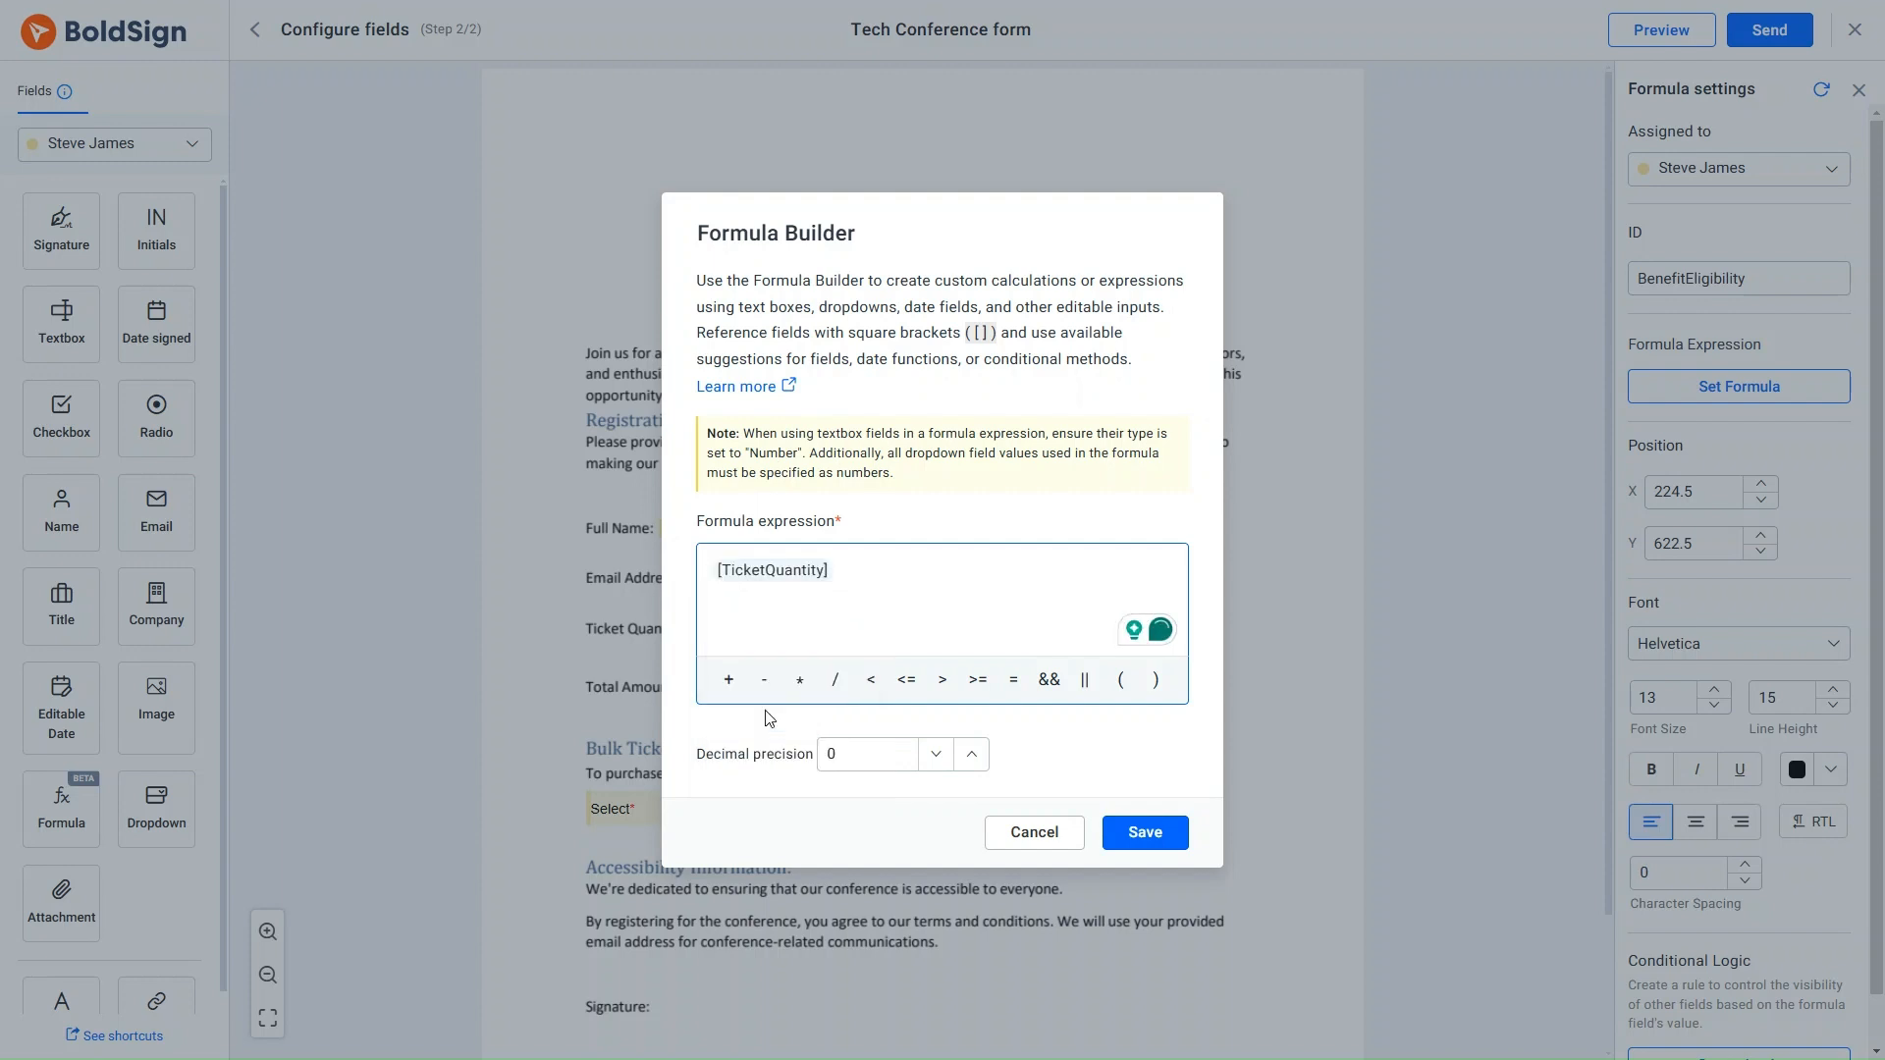
left_click(977, 682)
type("3")
left_click(1139, 830)
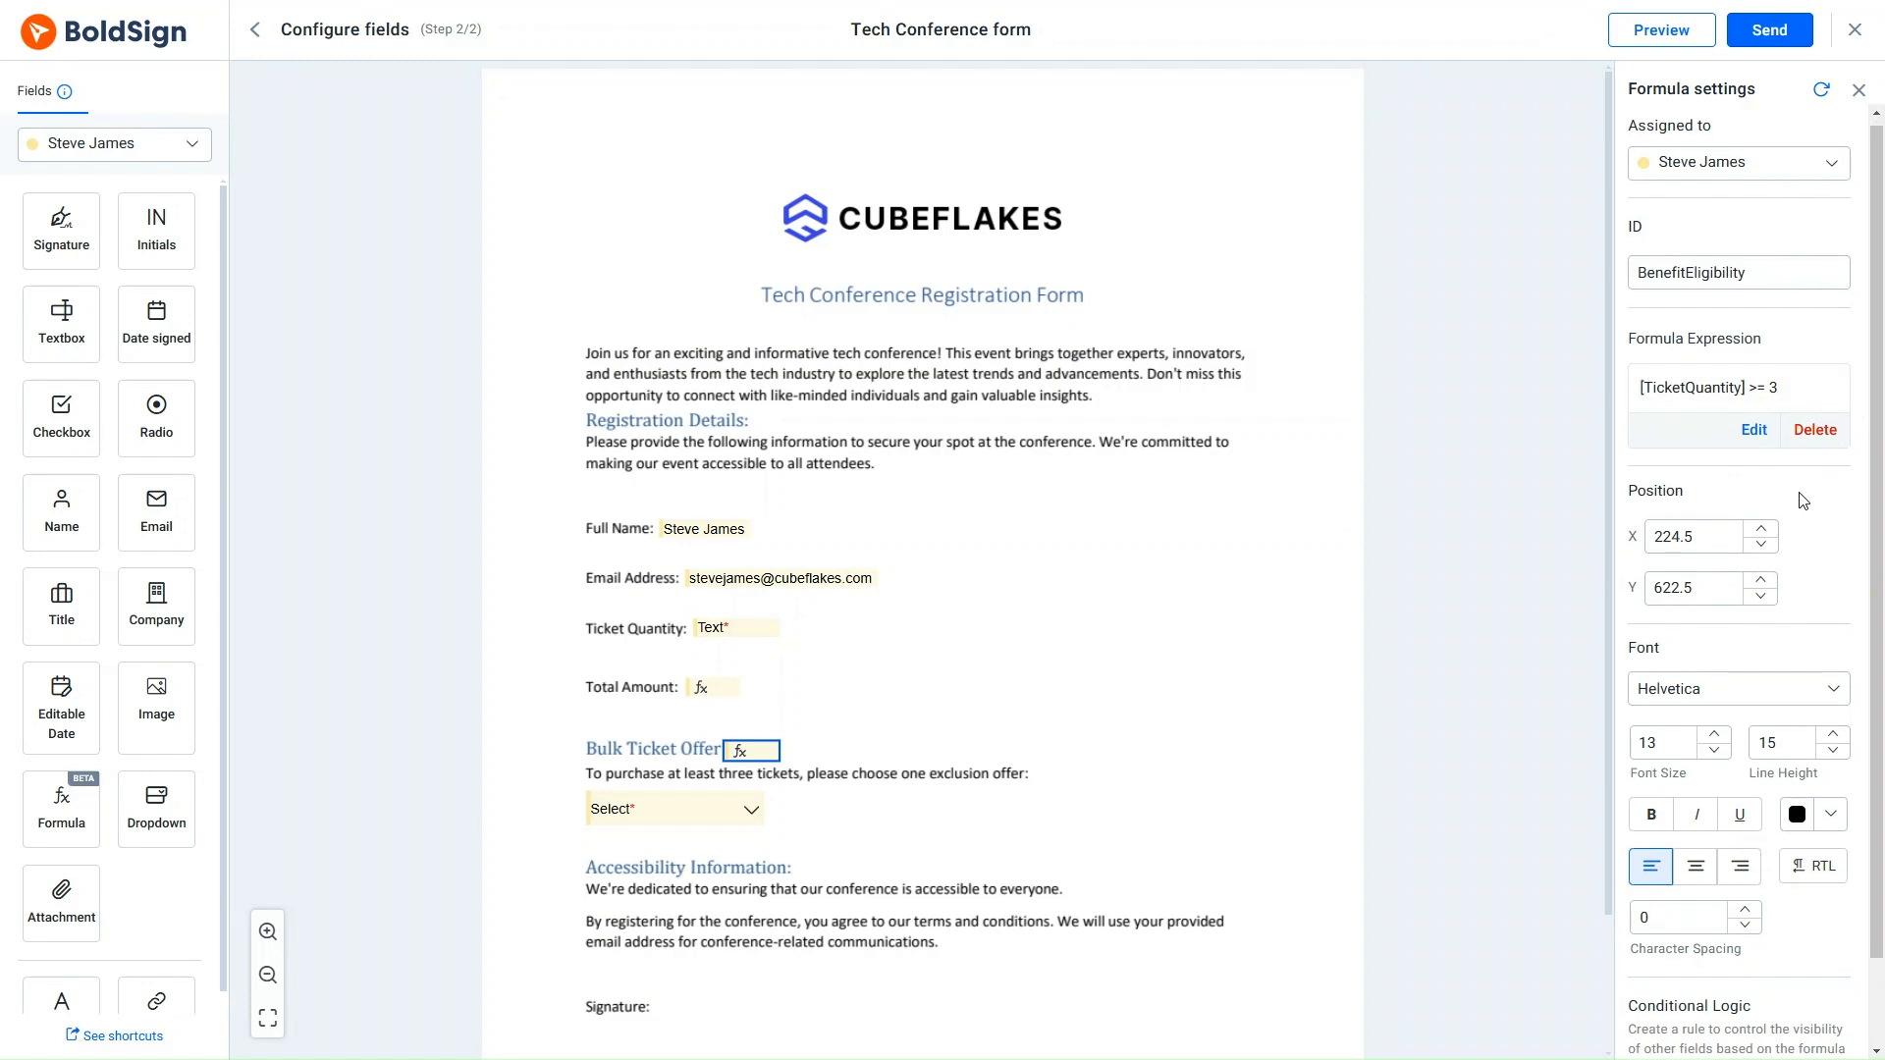
Create a conditional logic rule on BenefitEligibility that shows the Benefits dropdown when the formula value is 1
scroll(1805, 499, "down", 2)
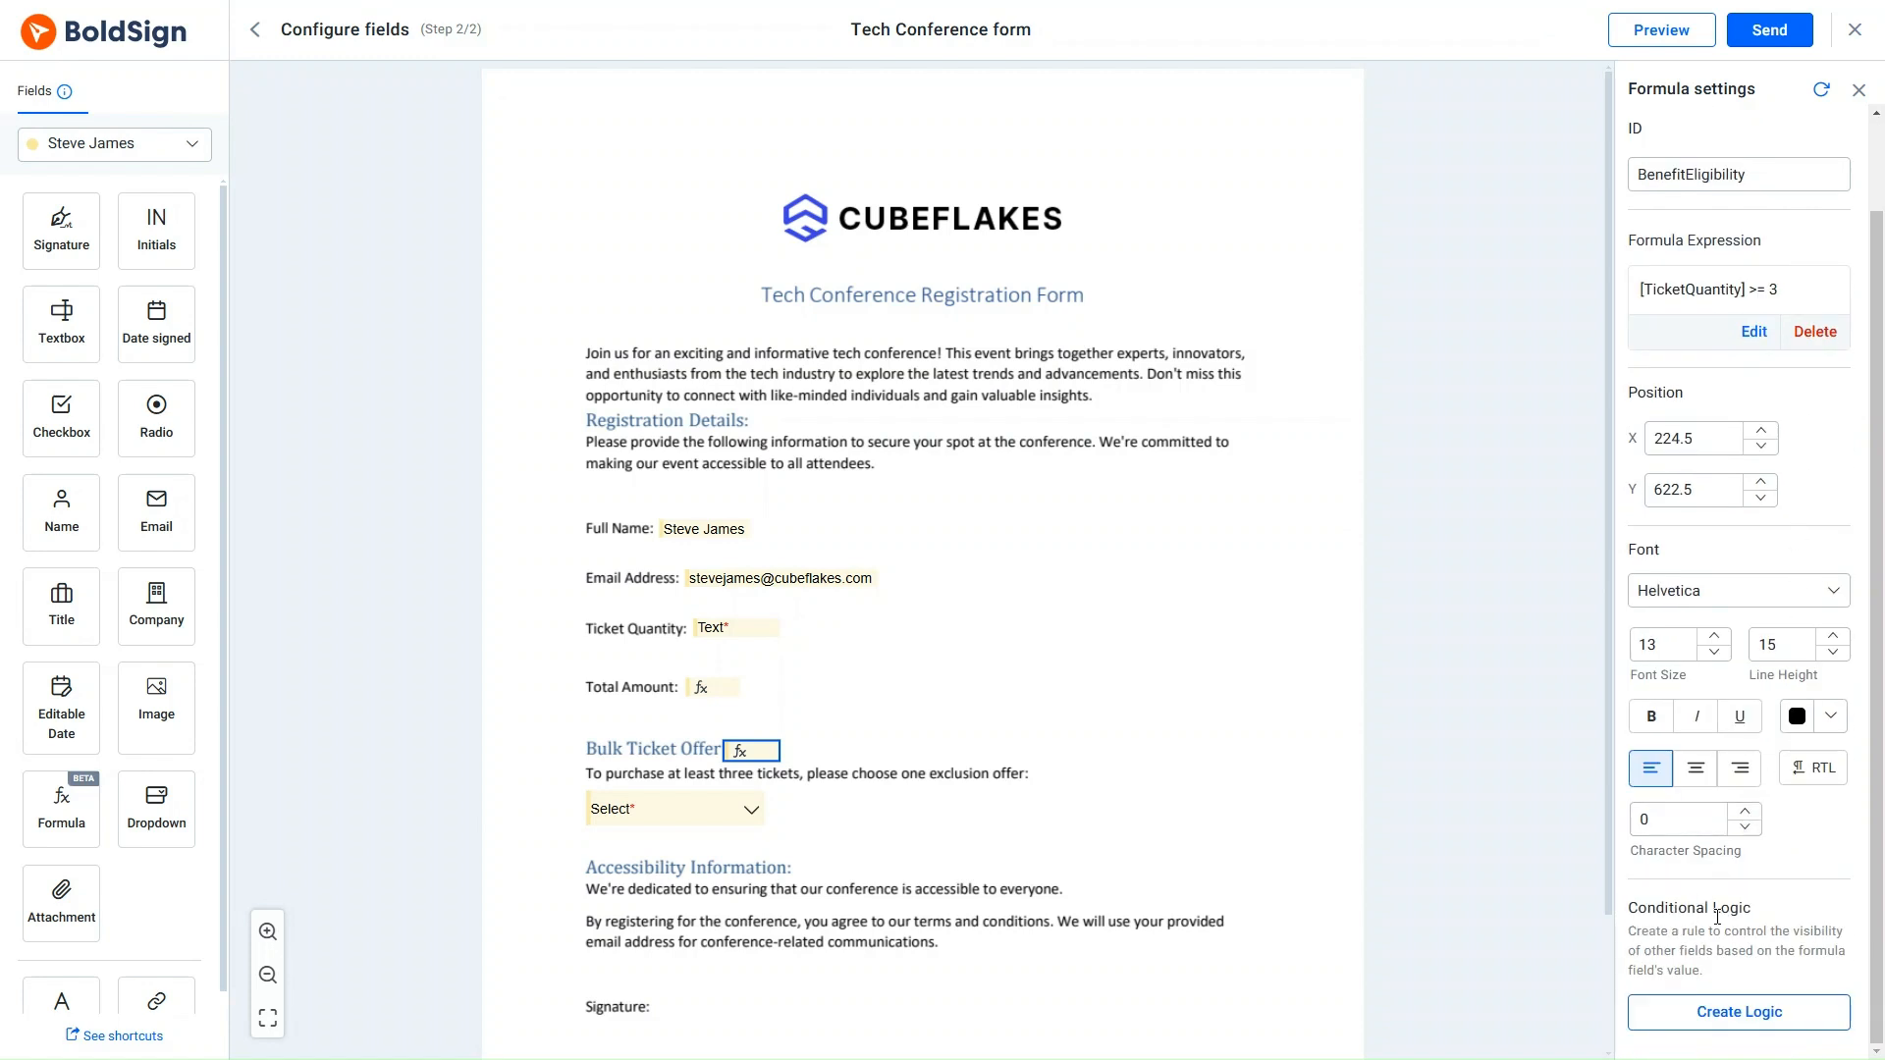
left_click(1730, 1012)
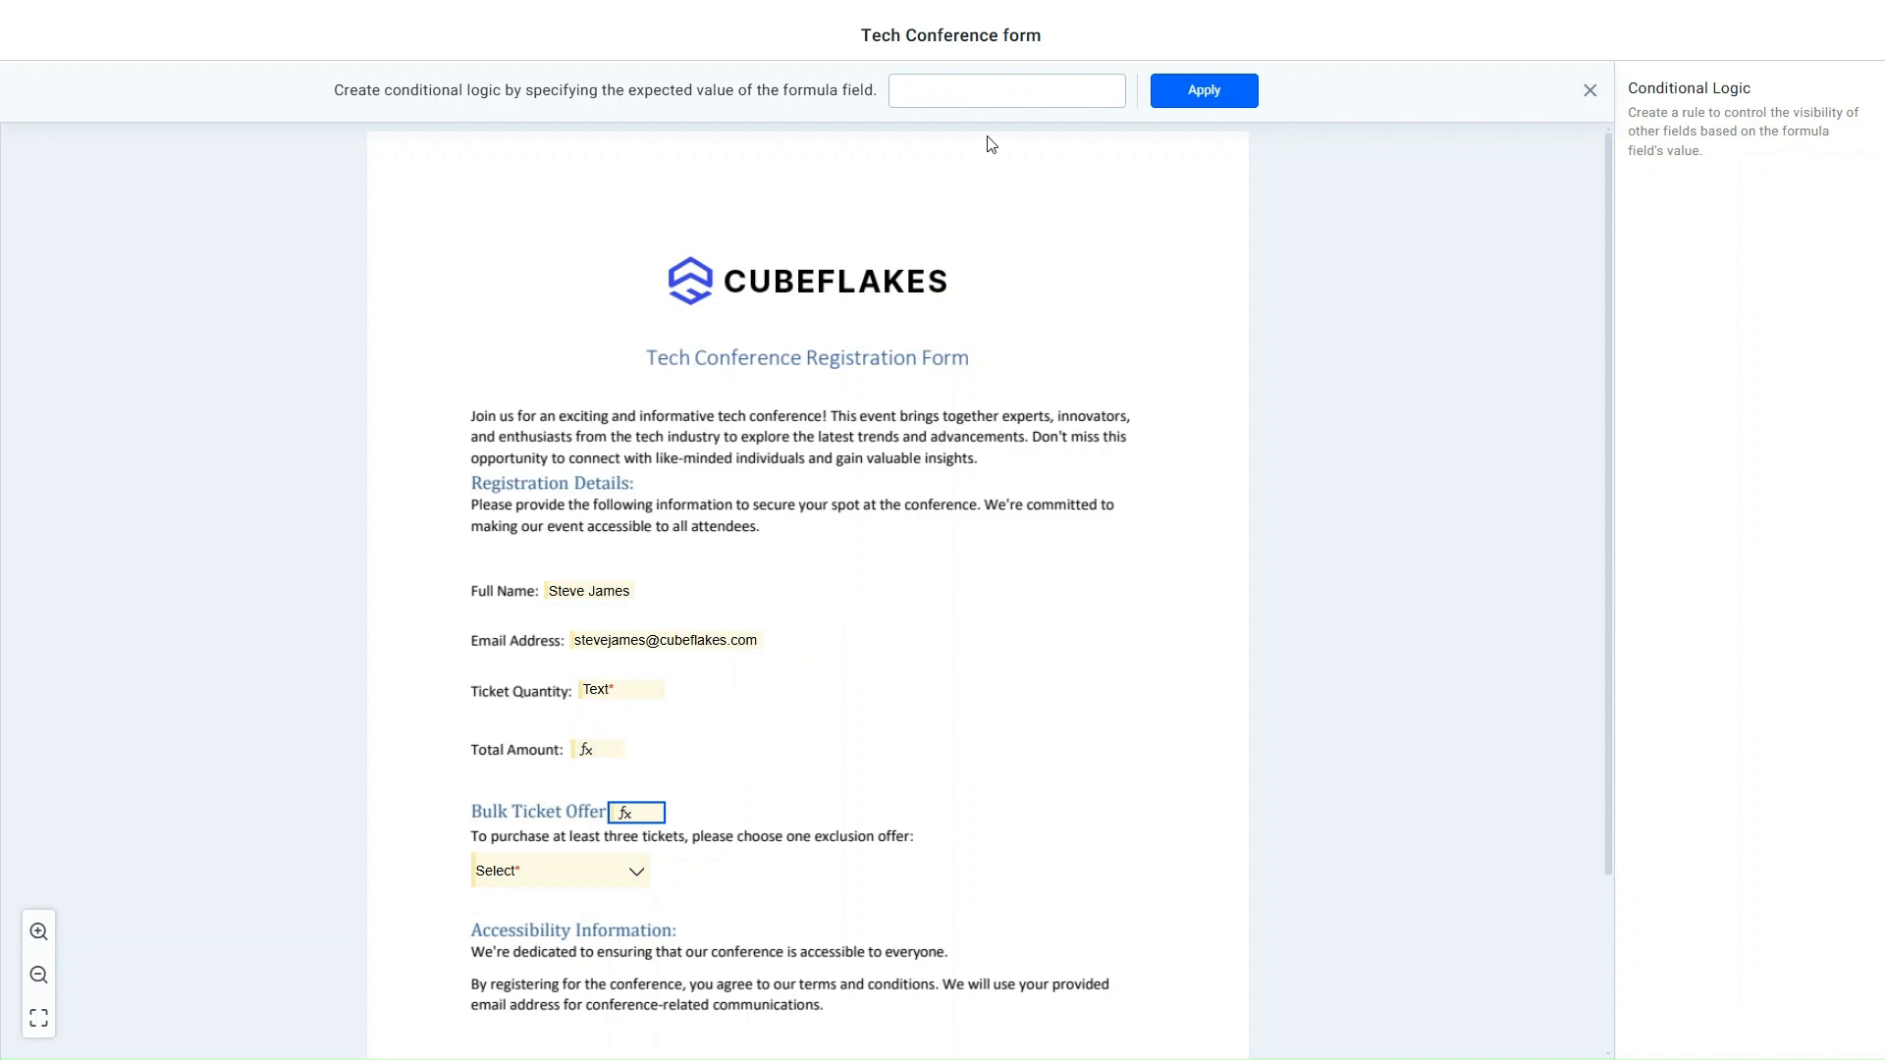
left_click(950, 92)
type("1")
type("0")
key("BackSpace")
type("4")
key("BackSpace")
type("1")
left_click(528, 869)
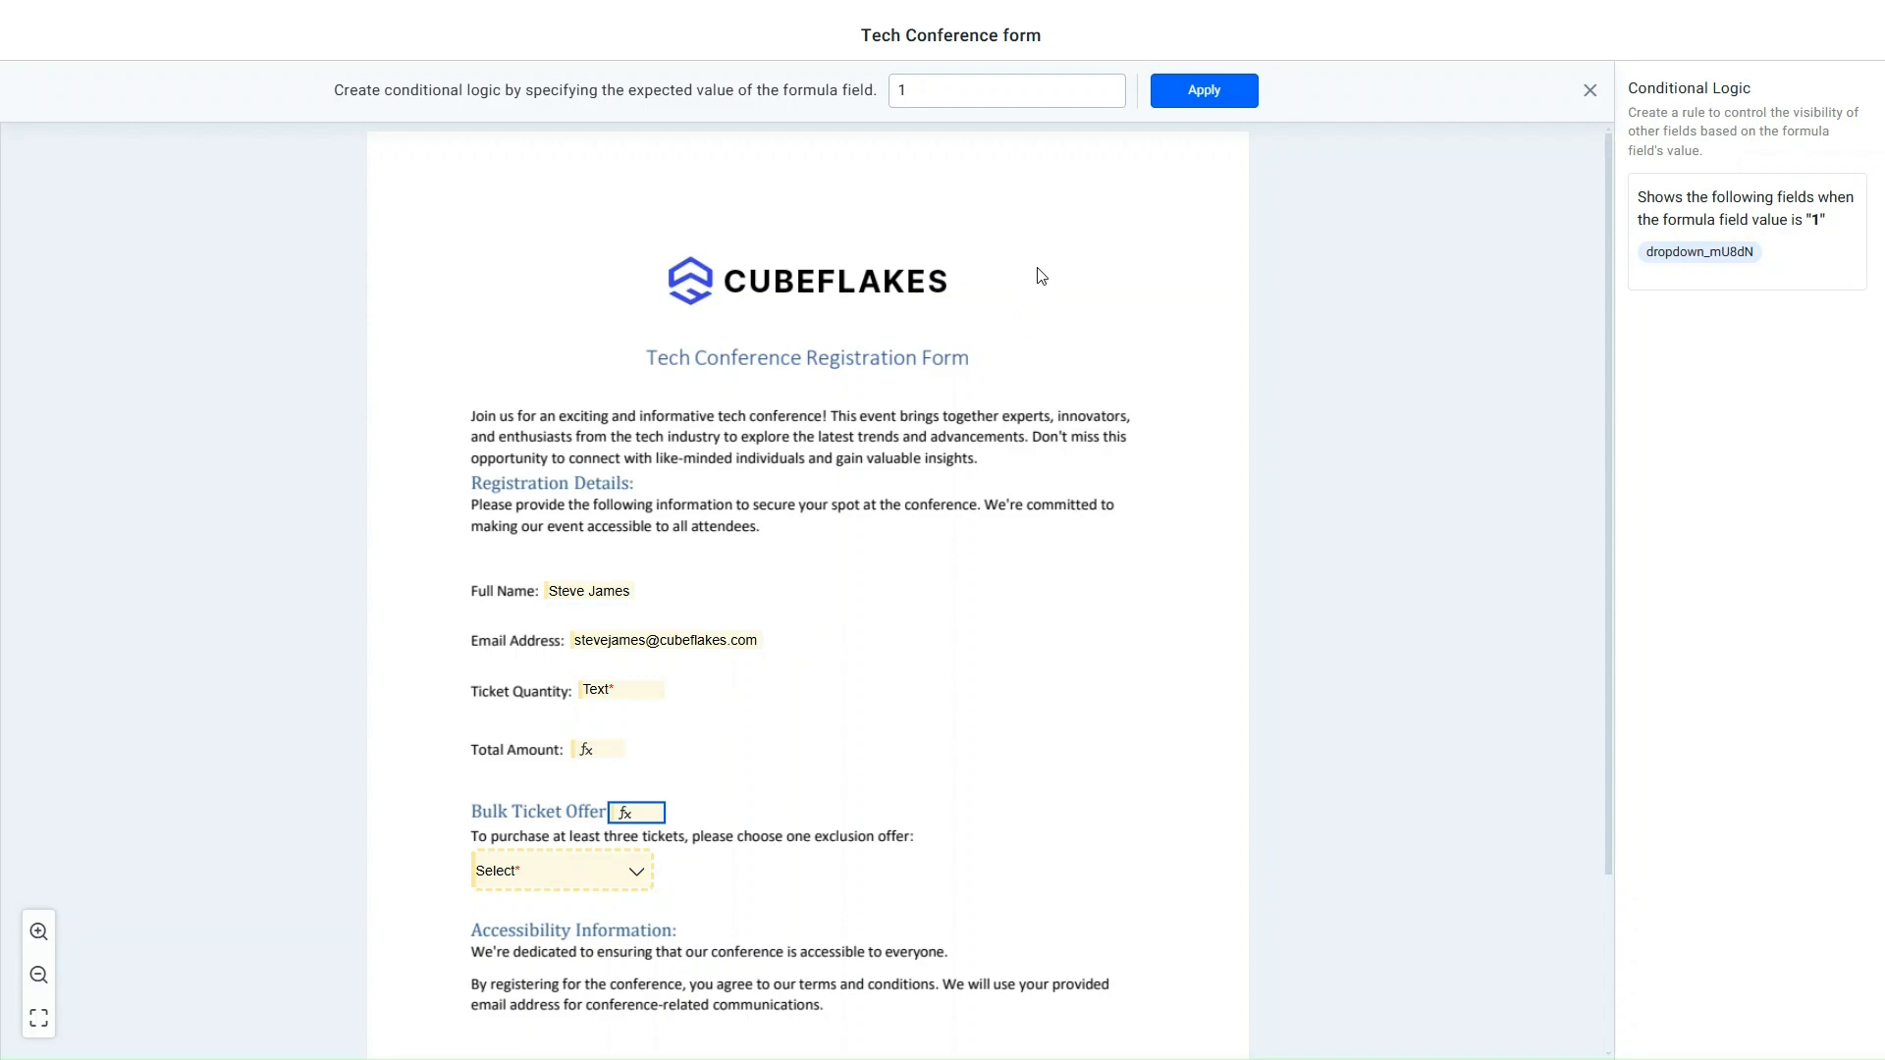
left_click(1192, 102)
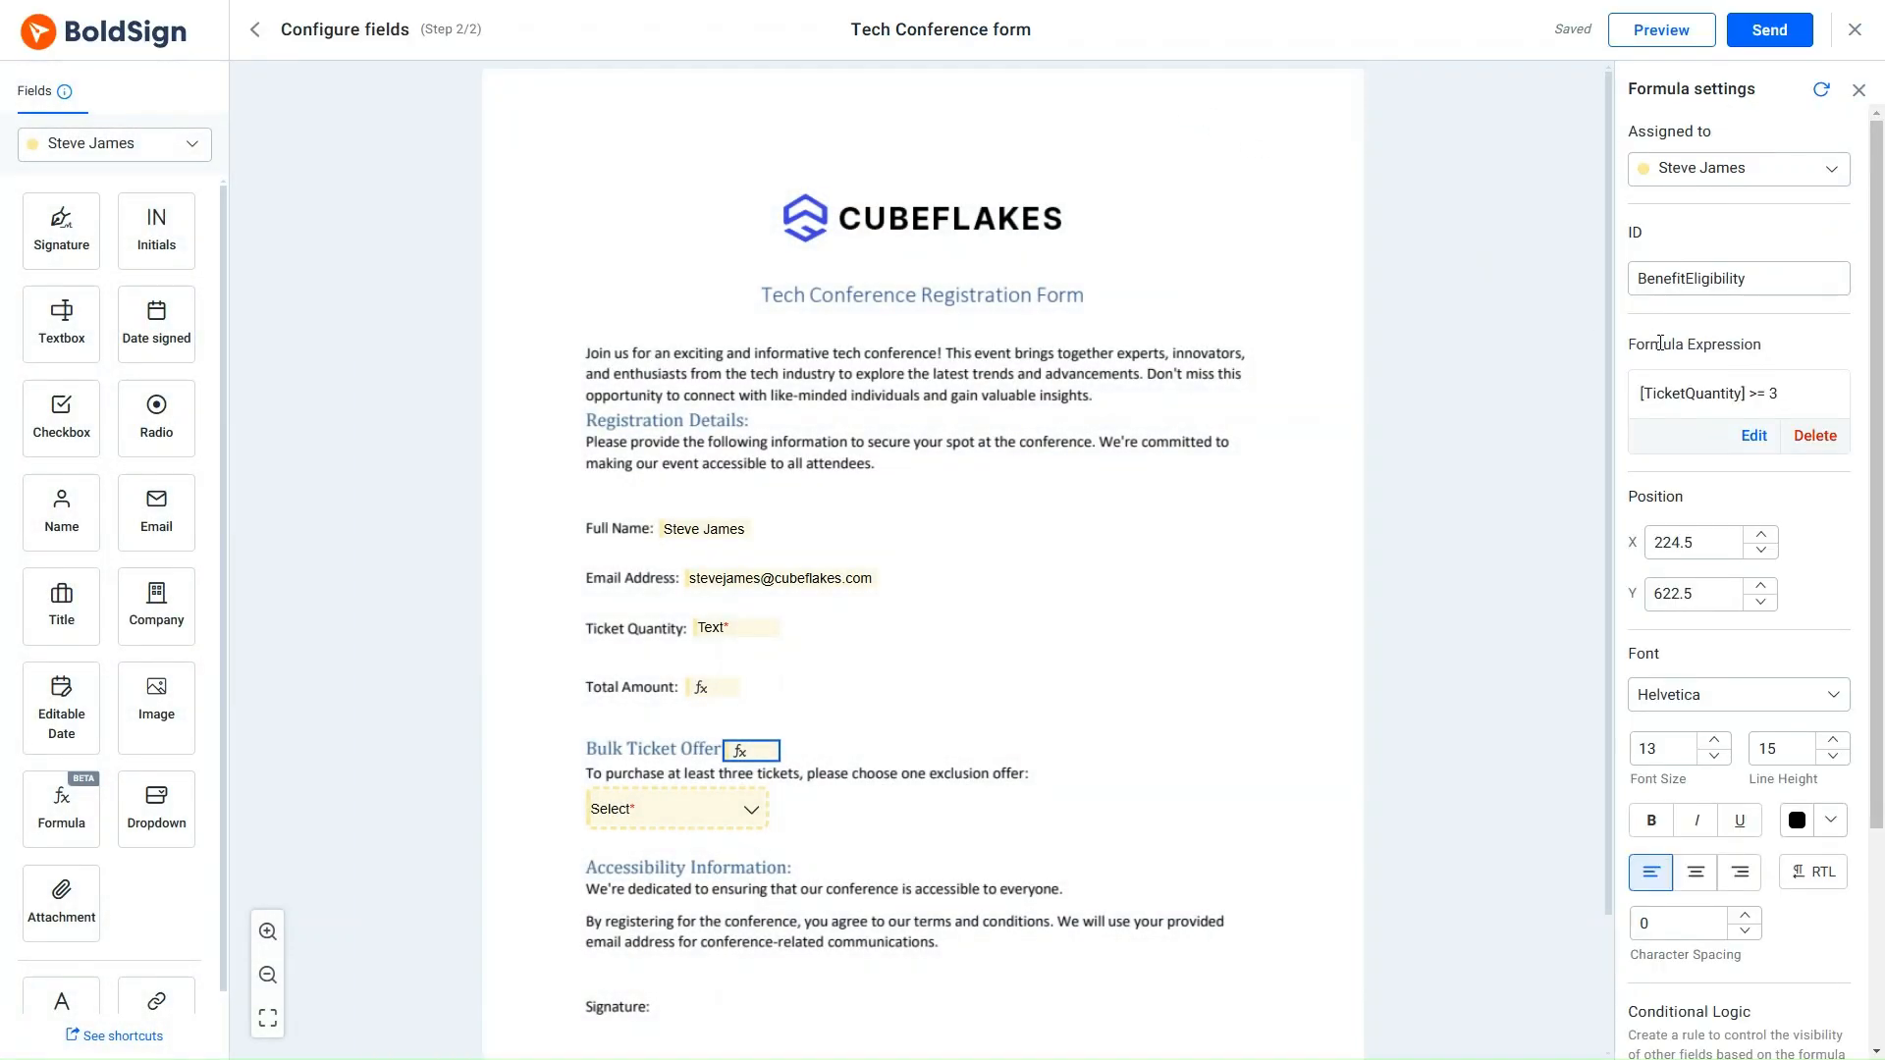
Preview the form and test its formulas with a Ticket Quantity of 5
scroll(1672, 363, "down", 3)
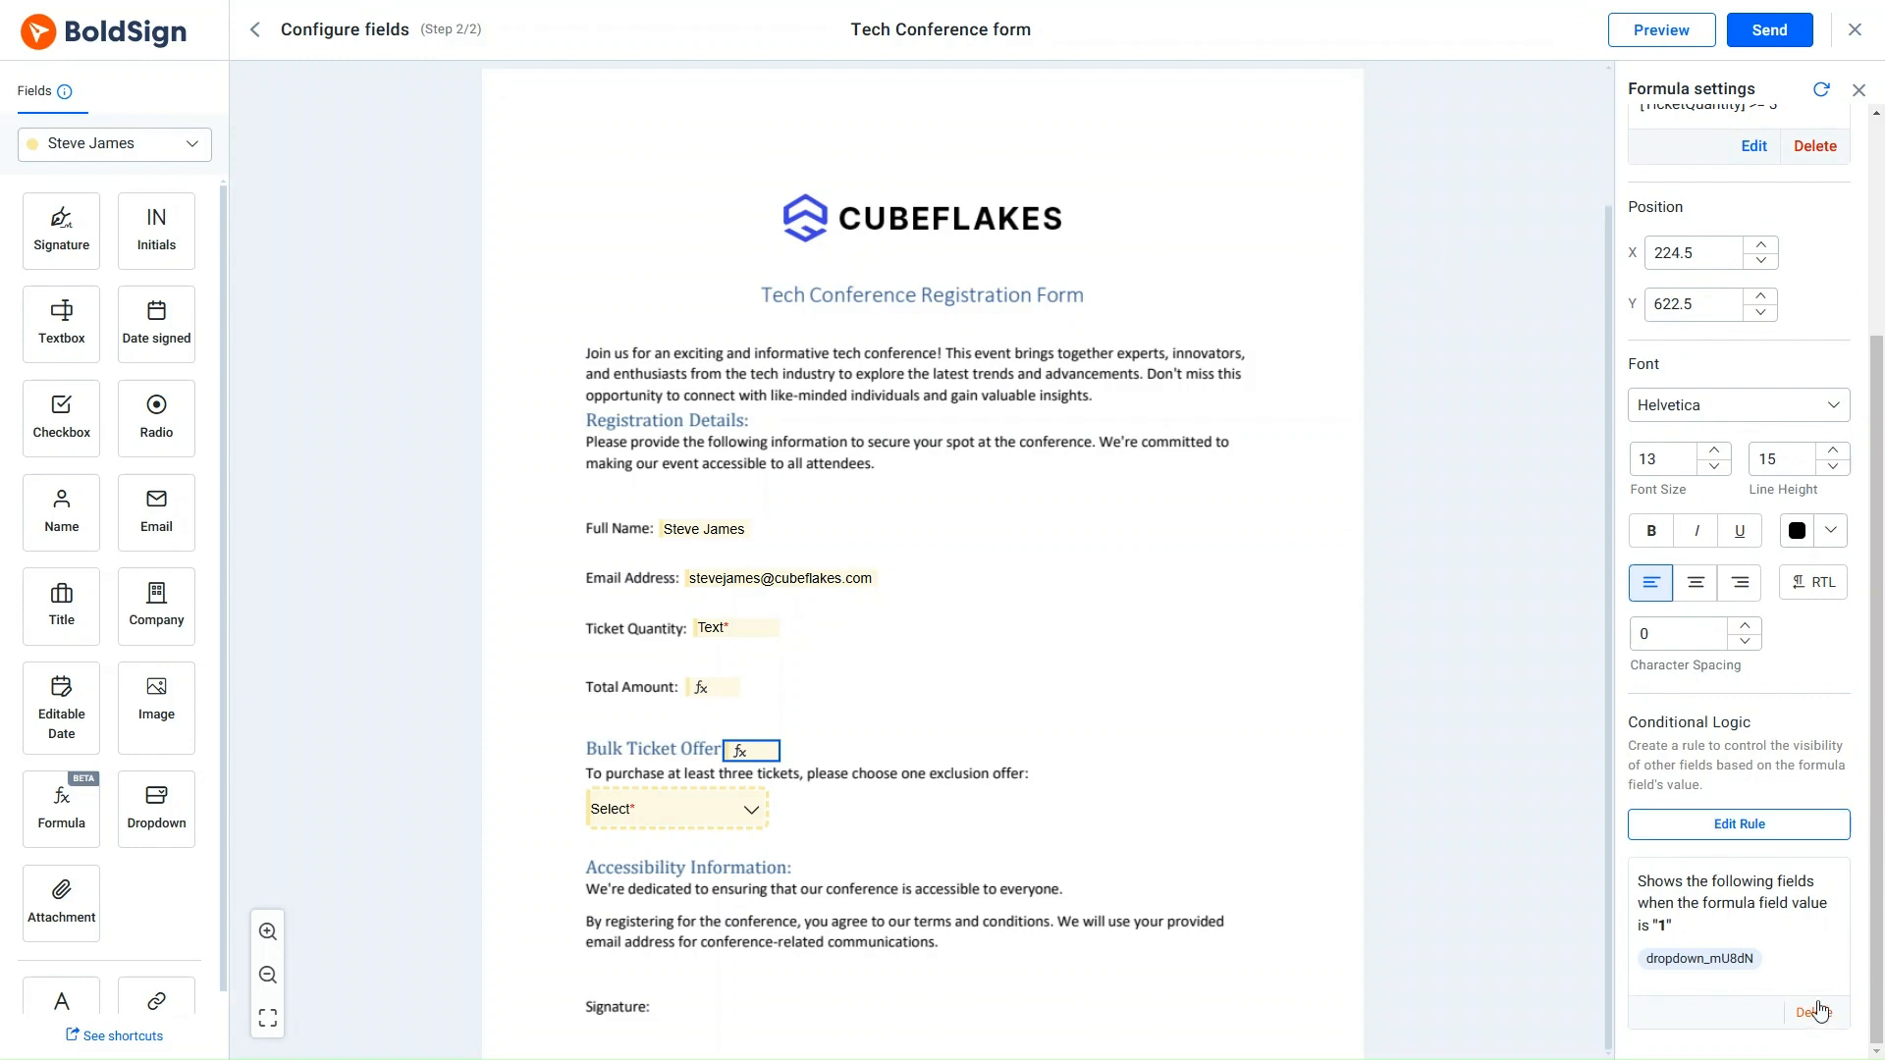
left_click(1653, 32)
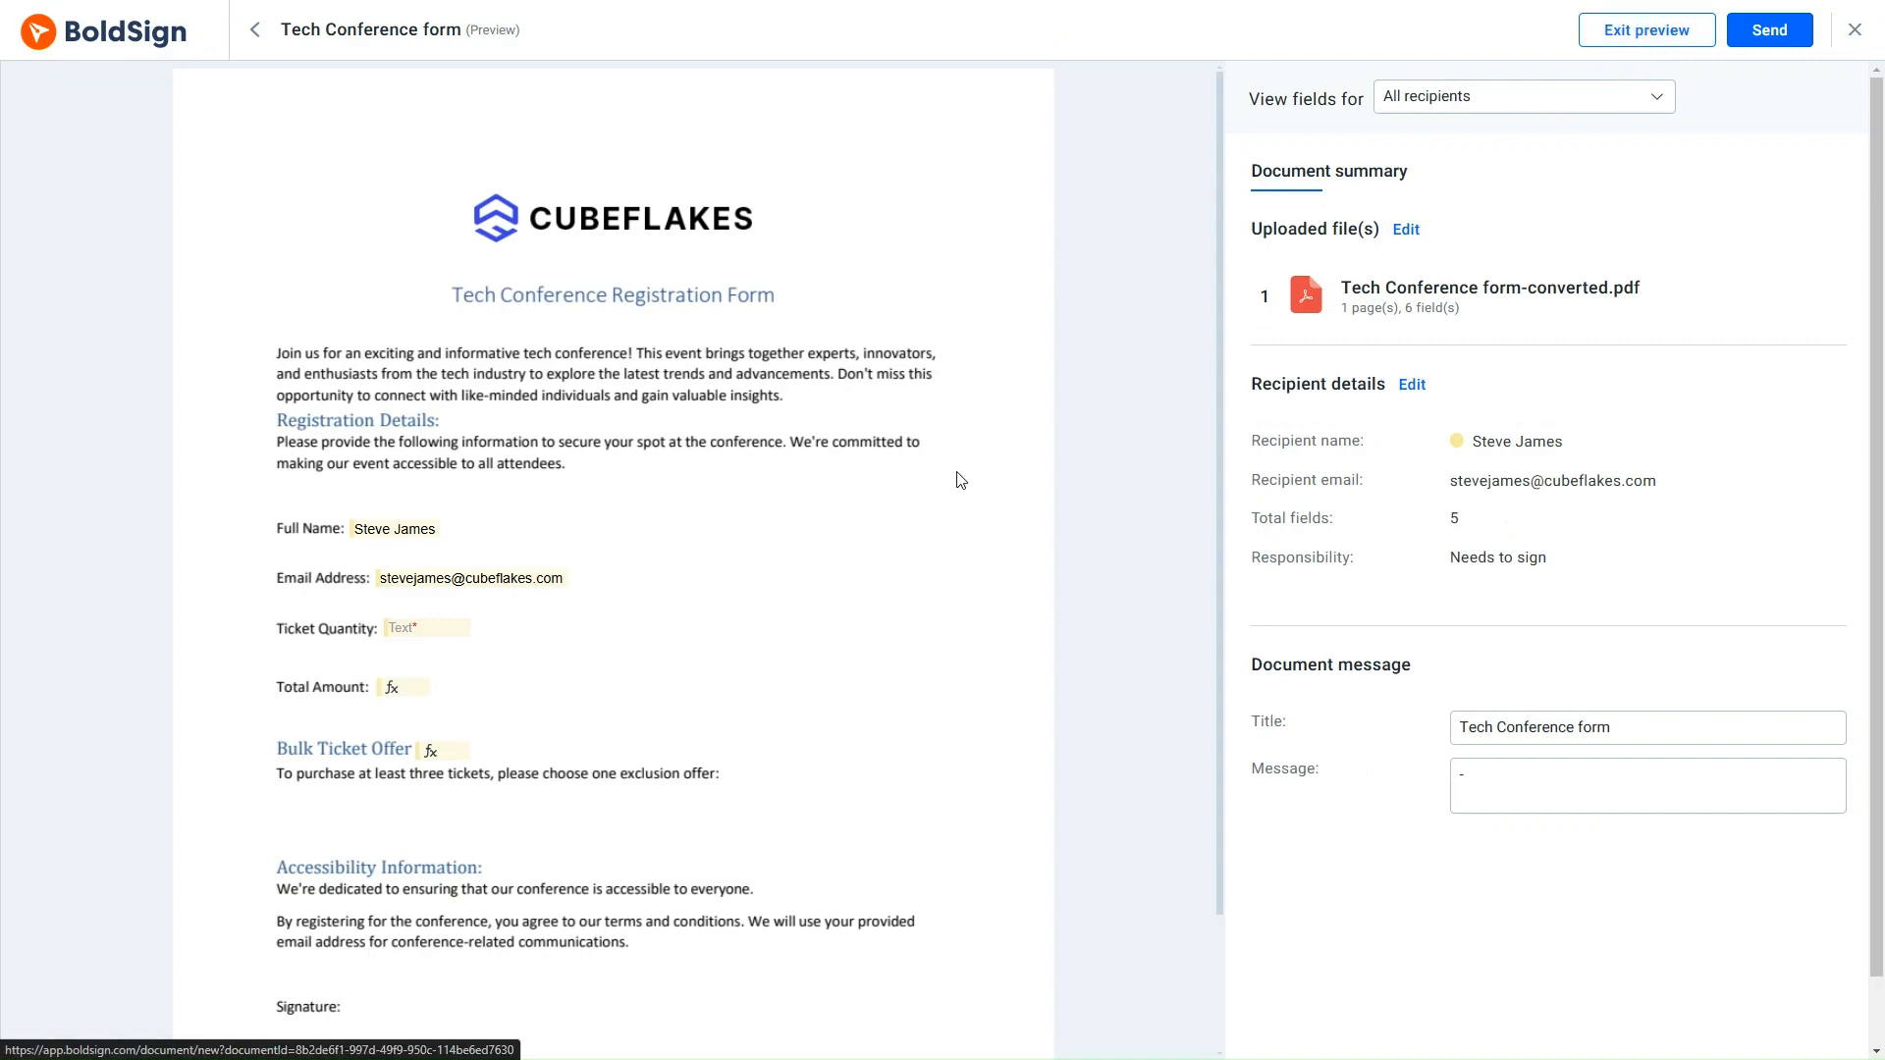
left_click(420, 627)
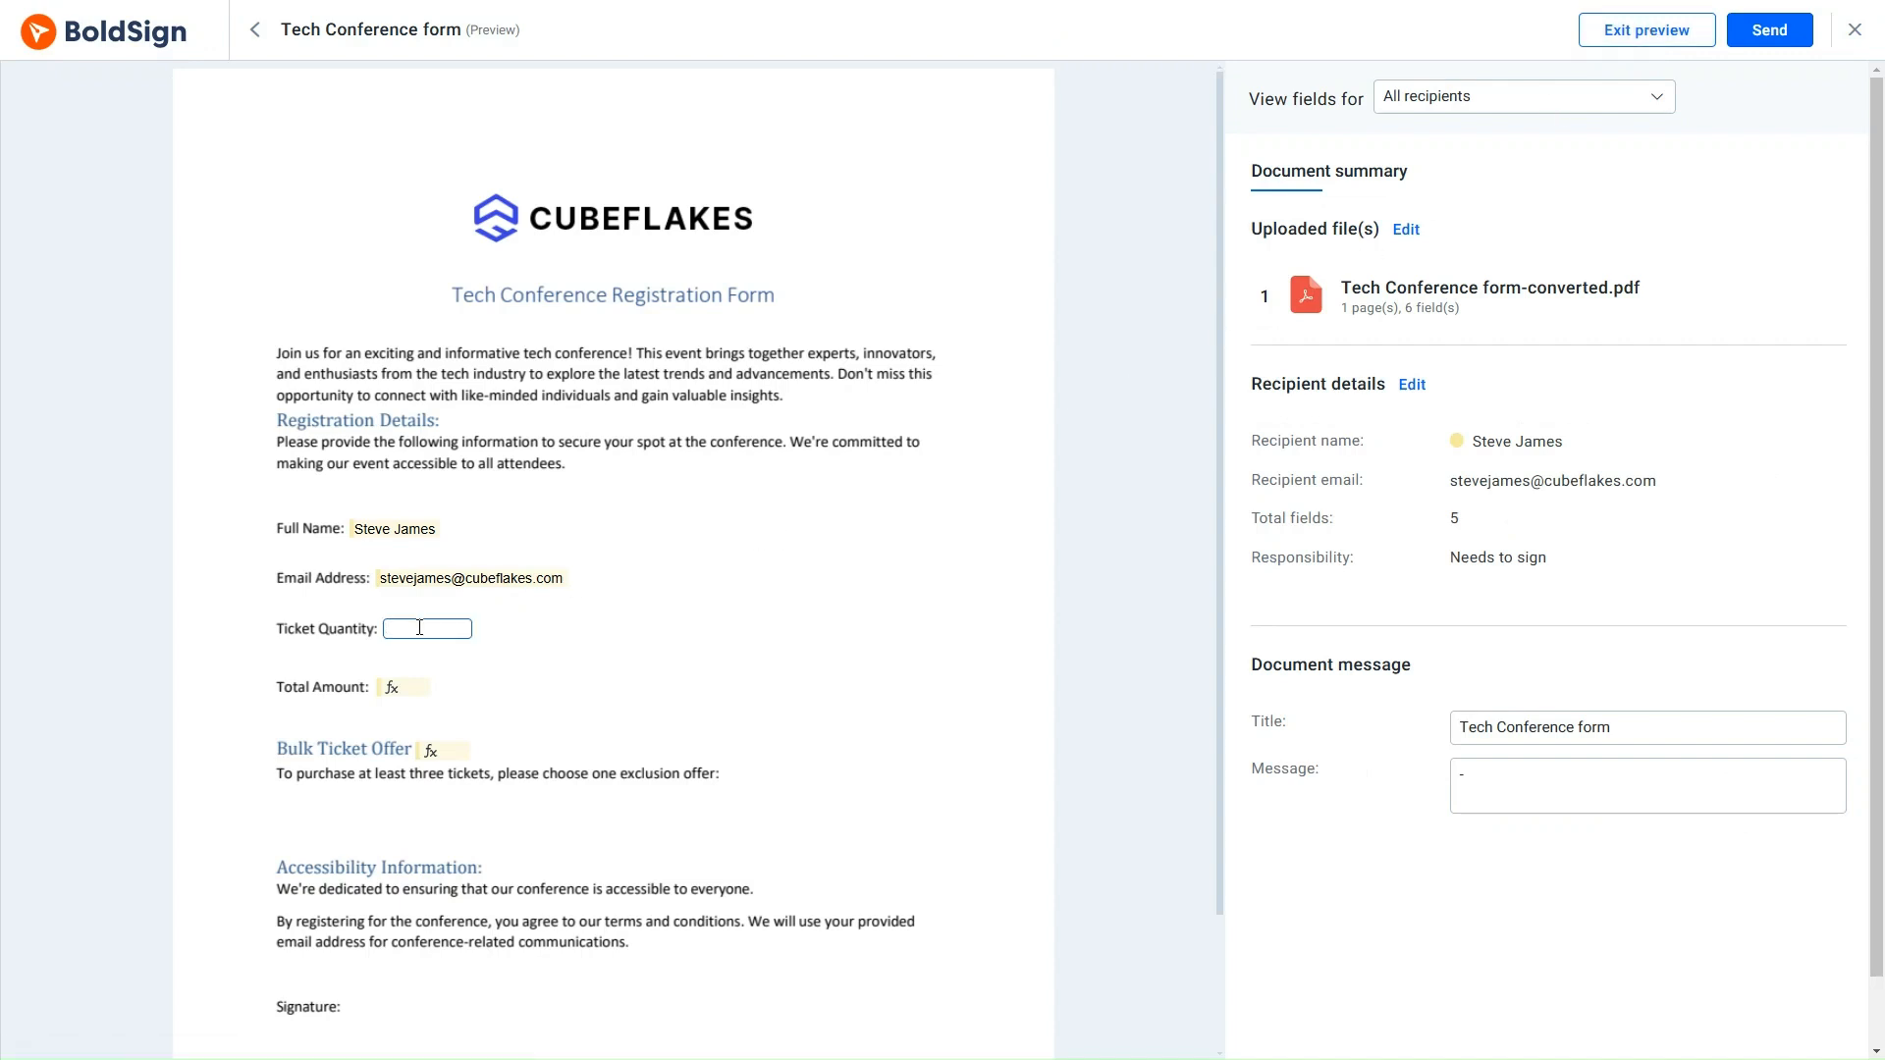
type("5")
left_click(498, 660)
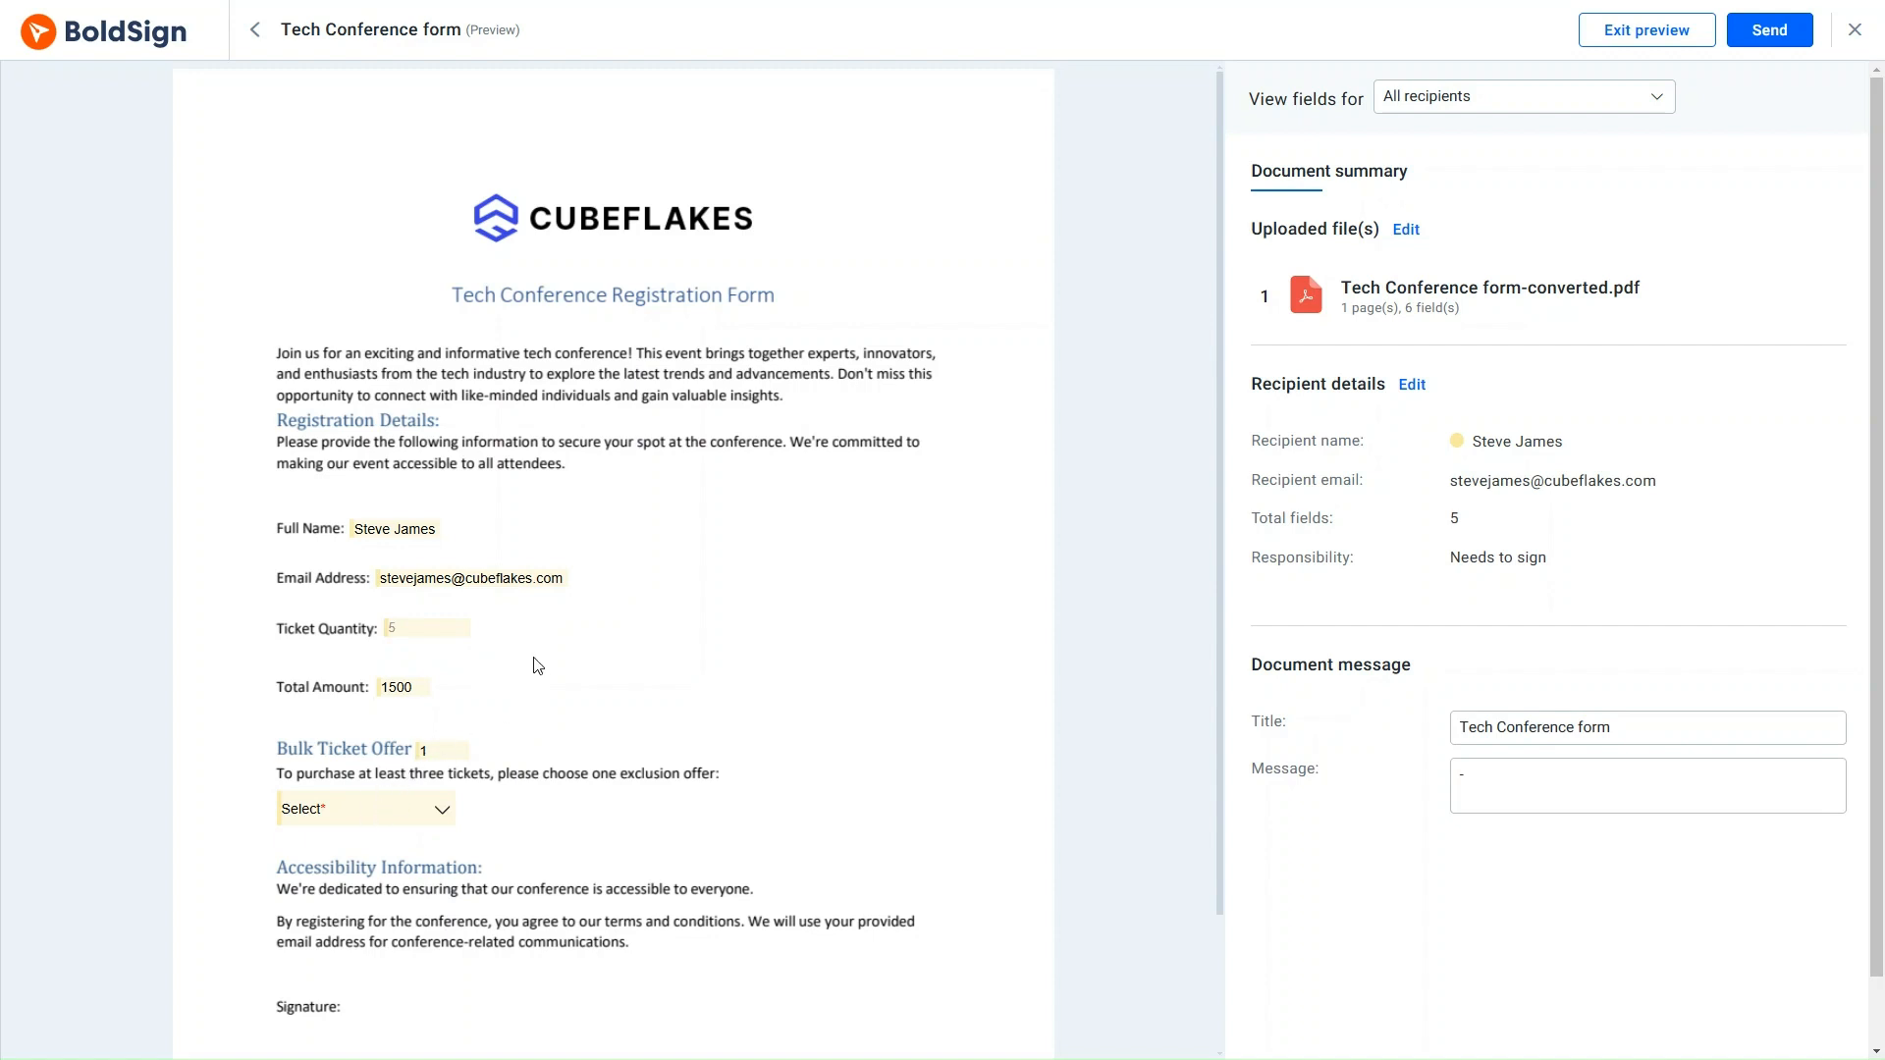
Test the preview with a Ticket Quantity of 2, then clear the quantity and exit the preview
left_click(430, 630)
key("BackSpace")
type("2")
left_click(492, 678)
left_click(406, 634)
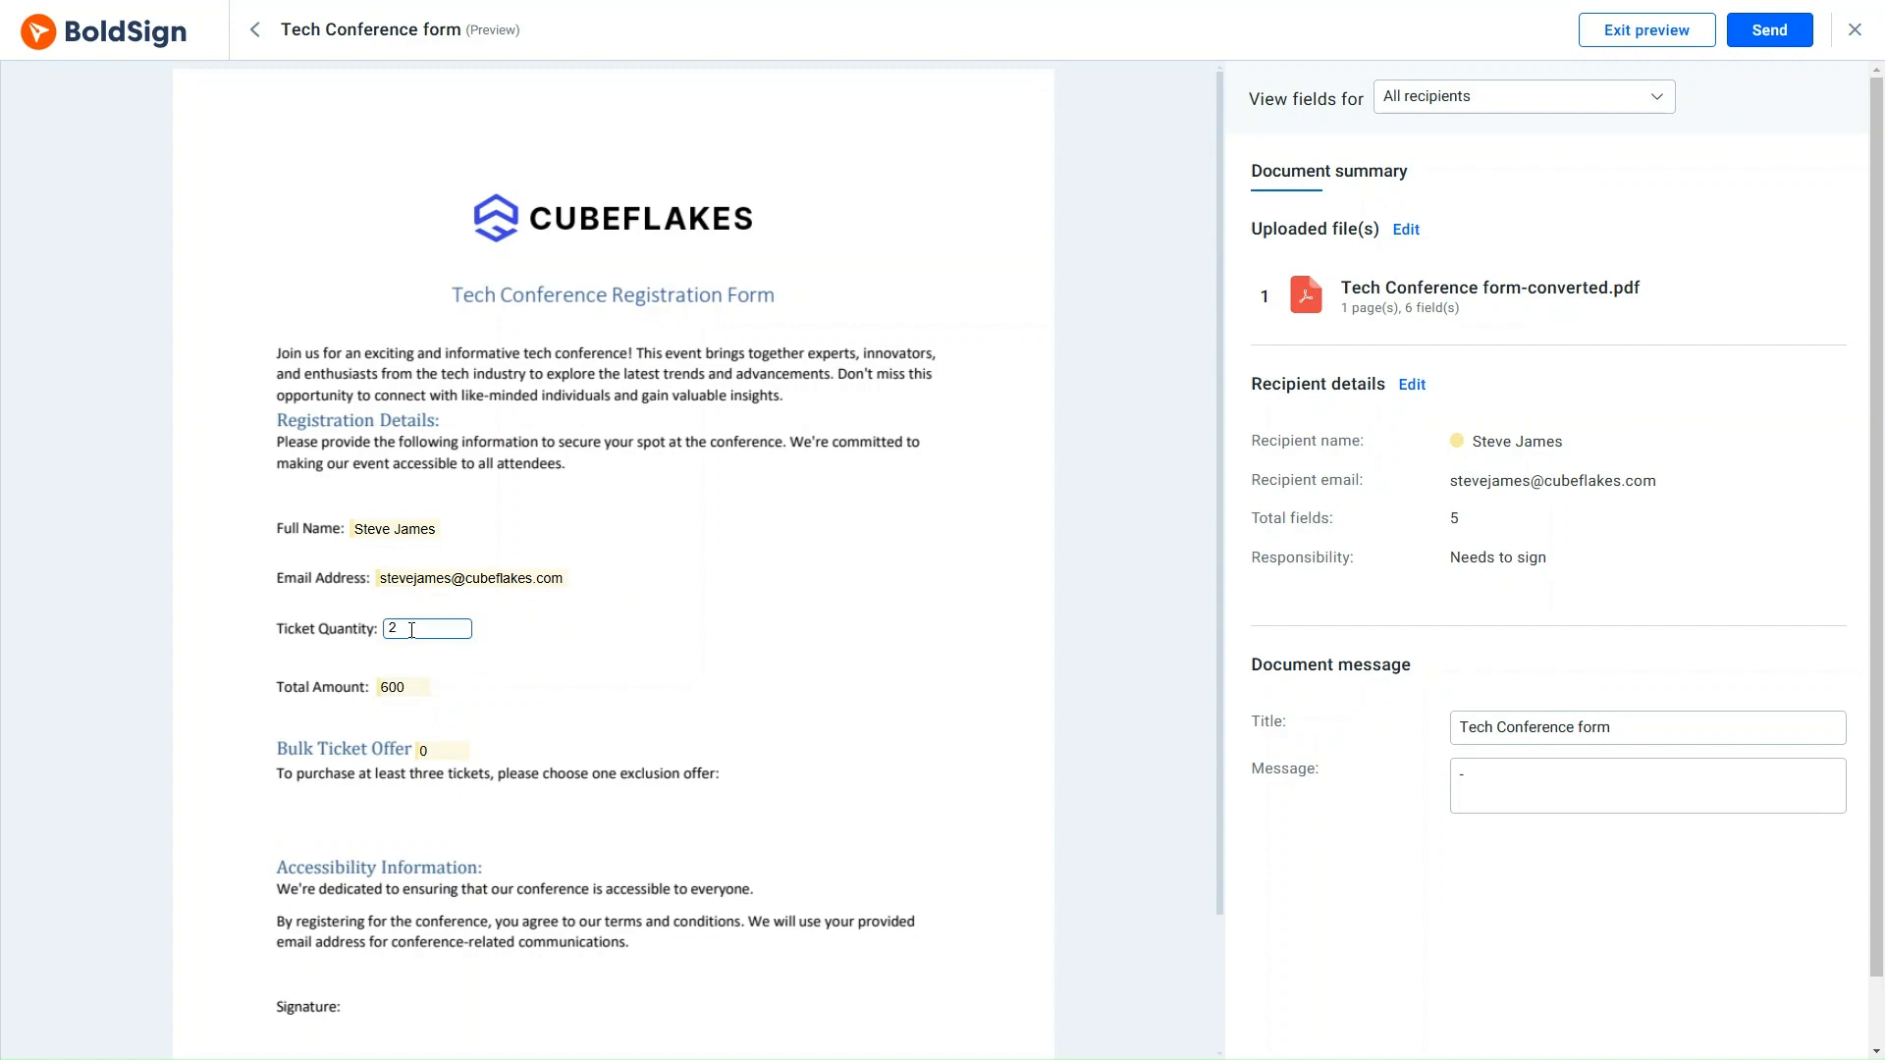
key("BackSpace")
left_click(516, 668)
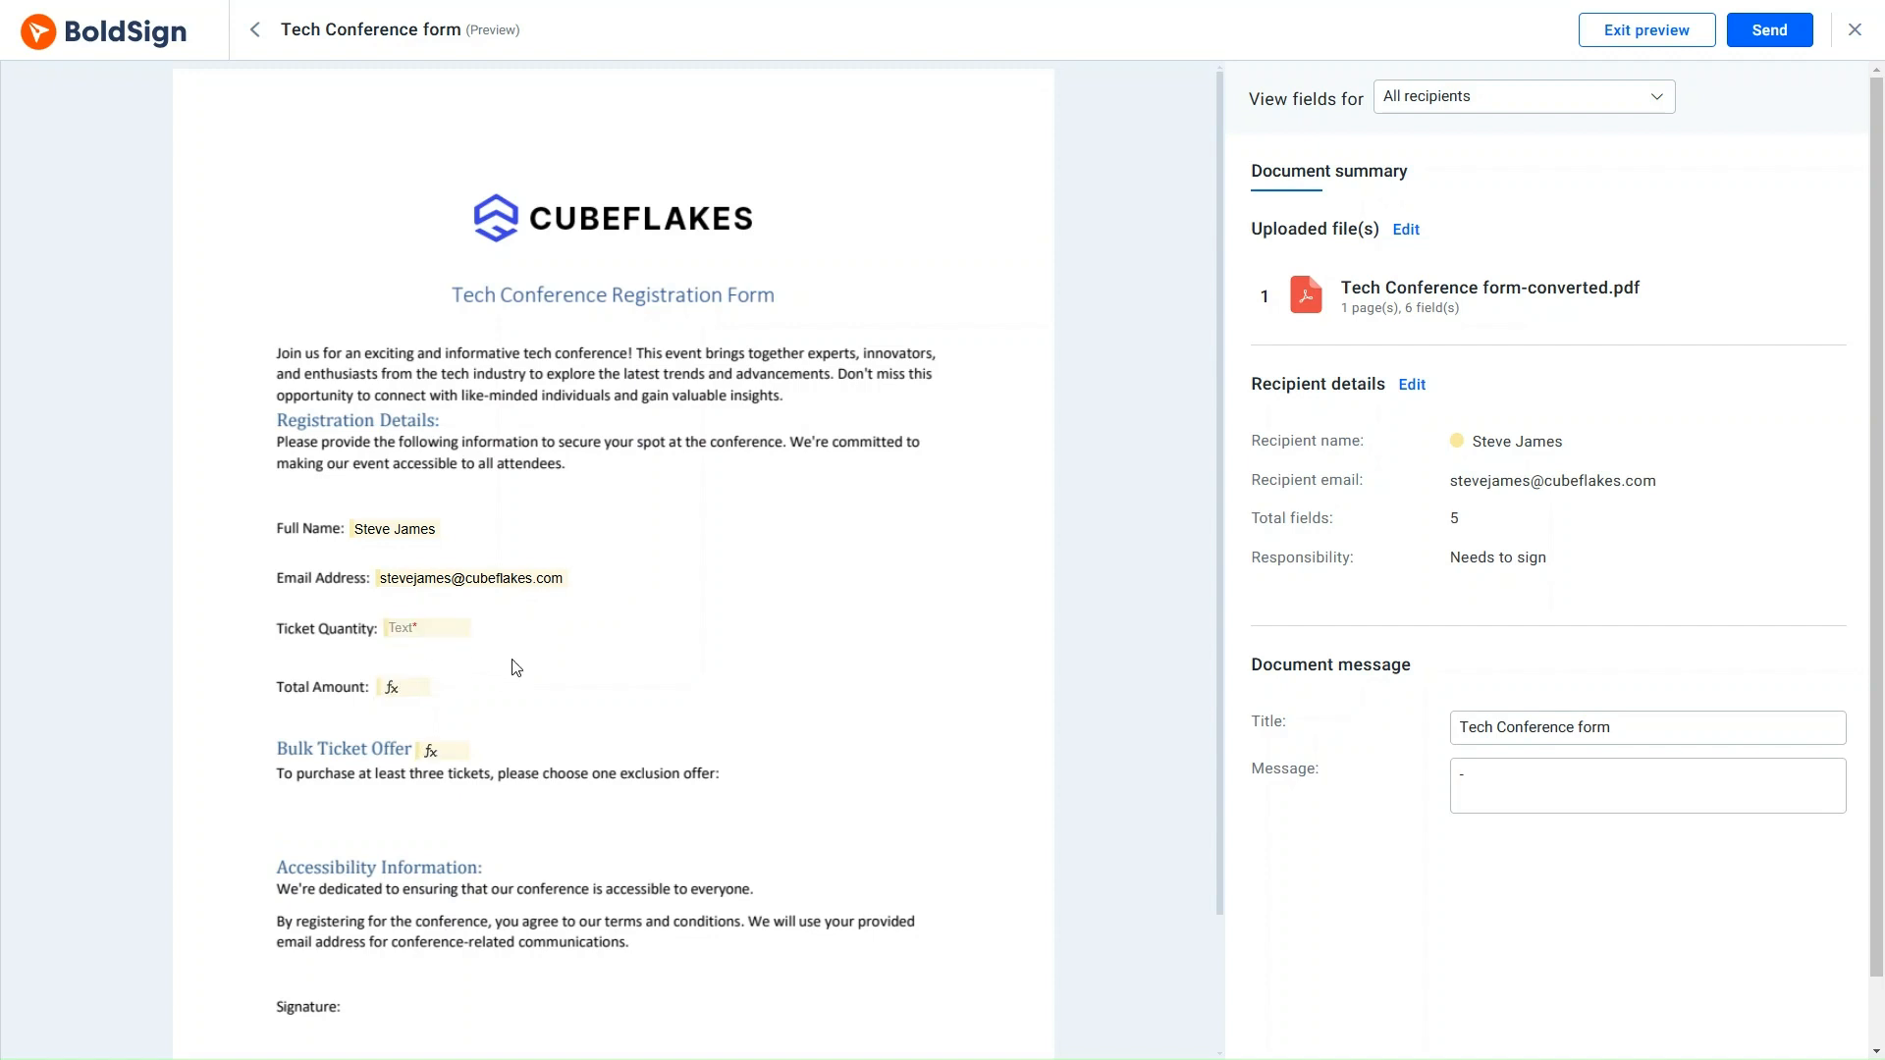
left_click(1624, 37)
Place a Signature field beside the Signature label and send the document to the recipient
scroll(1498, 97, "down", 2)
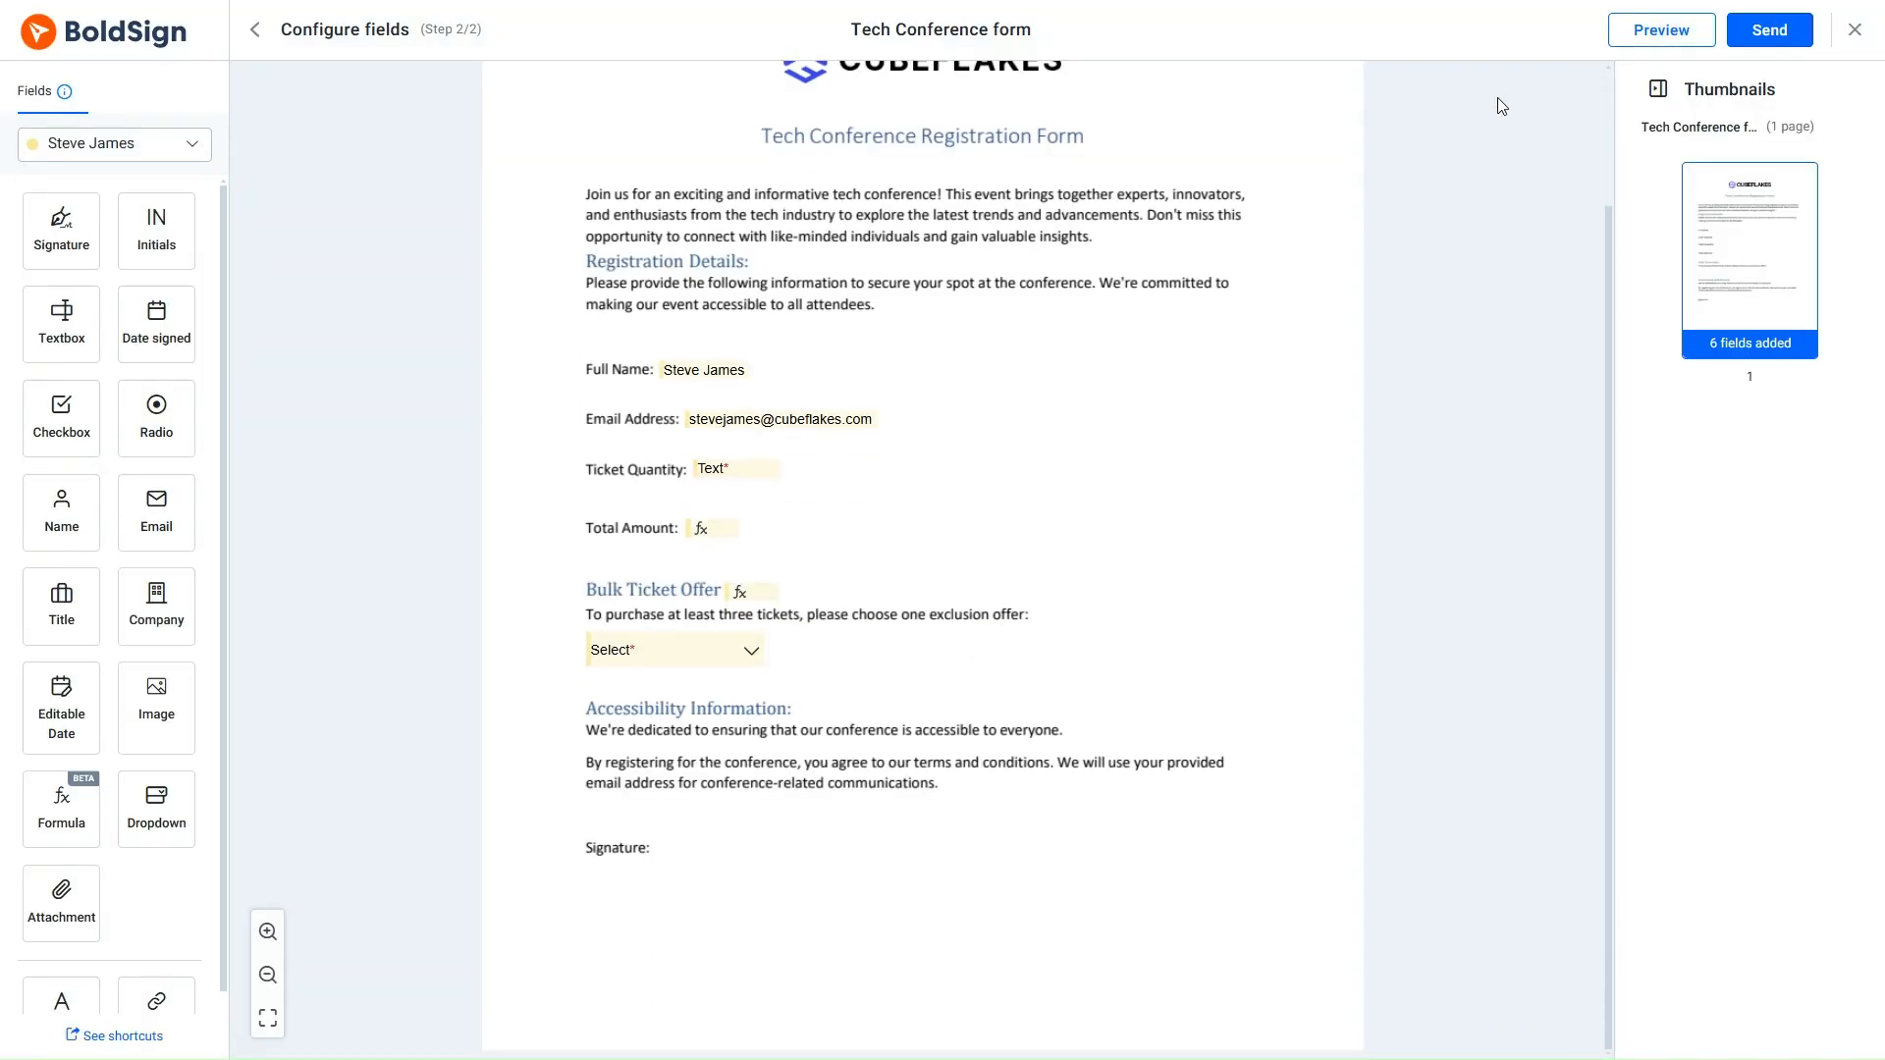
left_click_drag(116, 287, 722, 849)
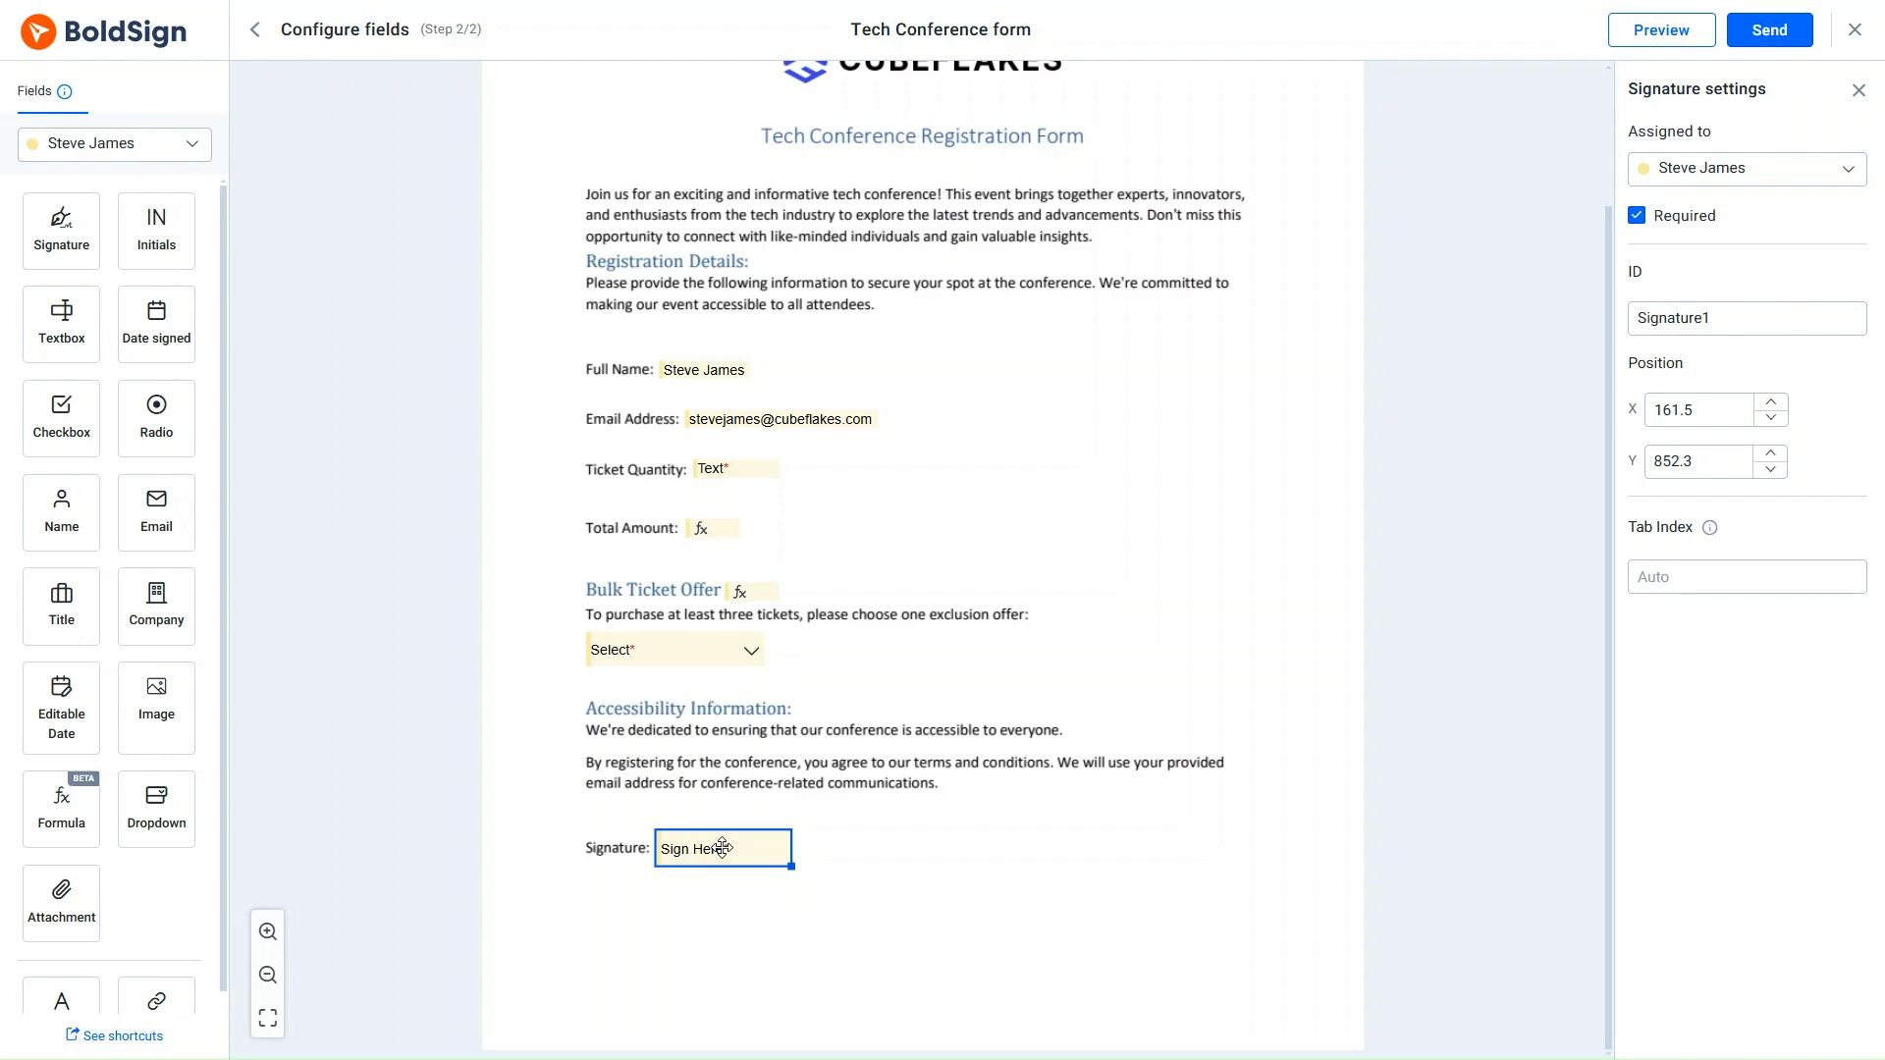
left_click(1770, 30)
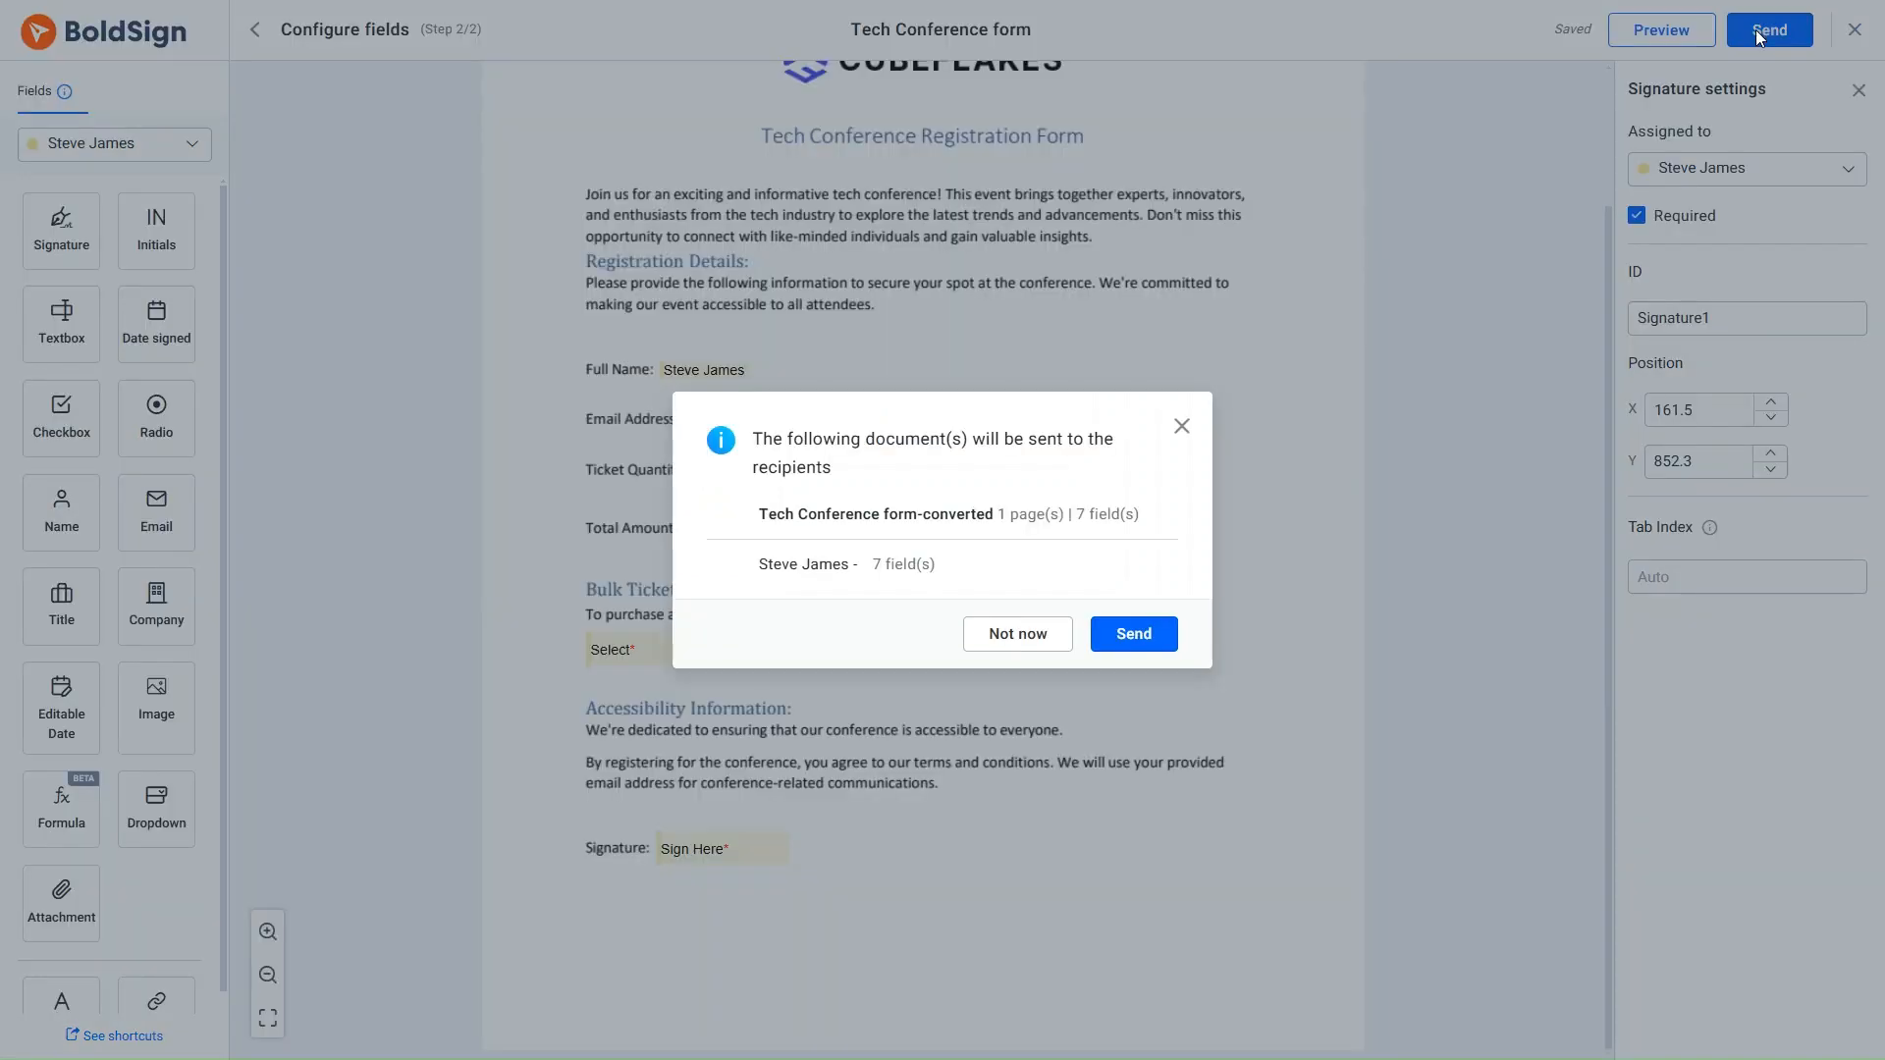
left_click(1168, 645)
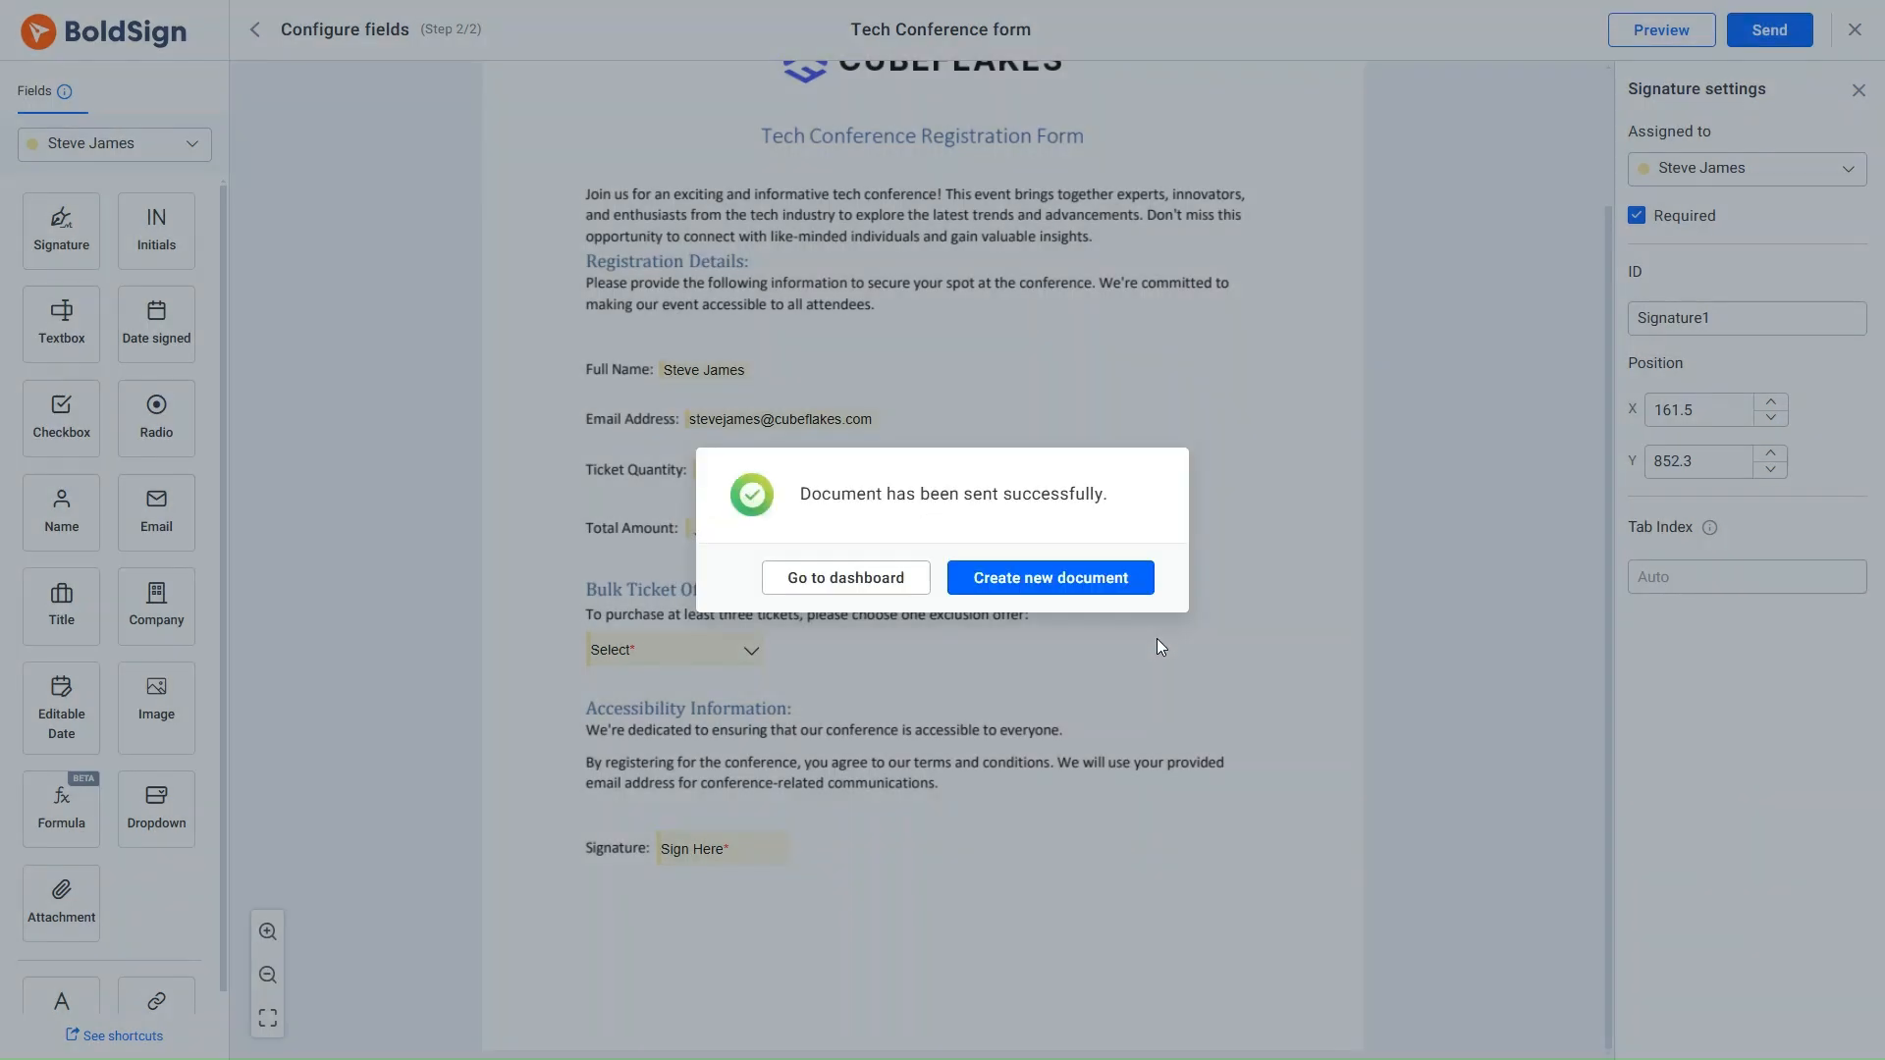